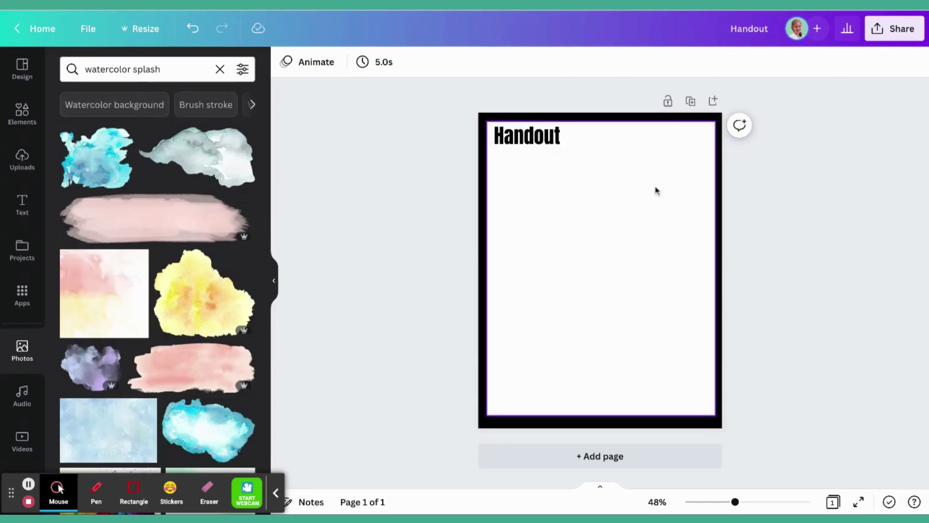
left_click(545, 142)
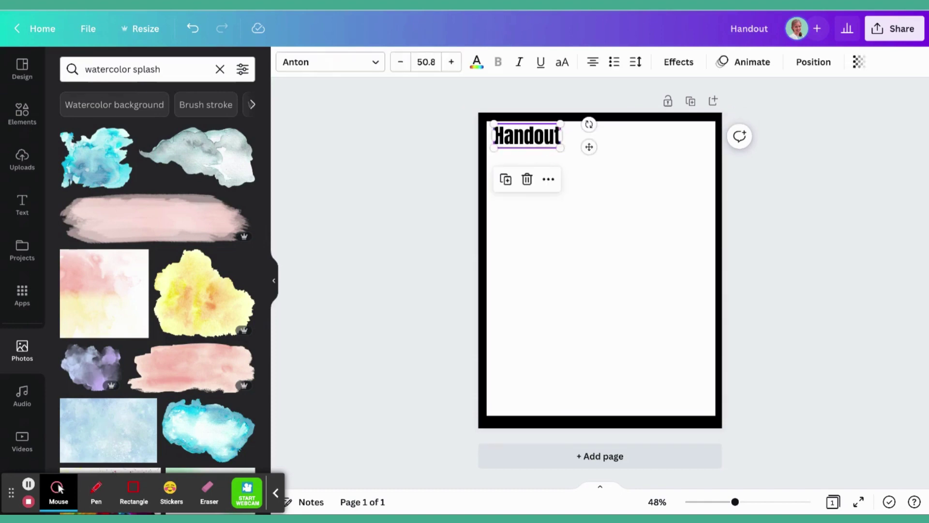
left_click(476, 62)
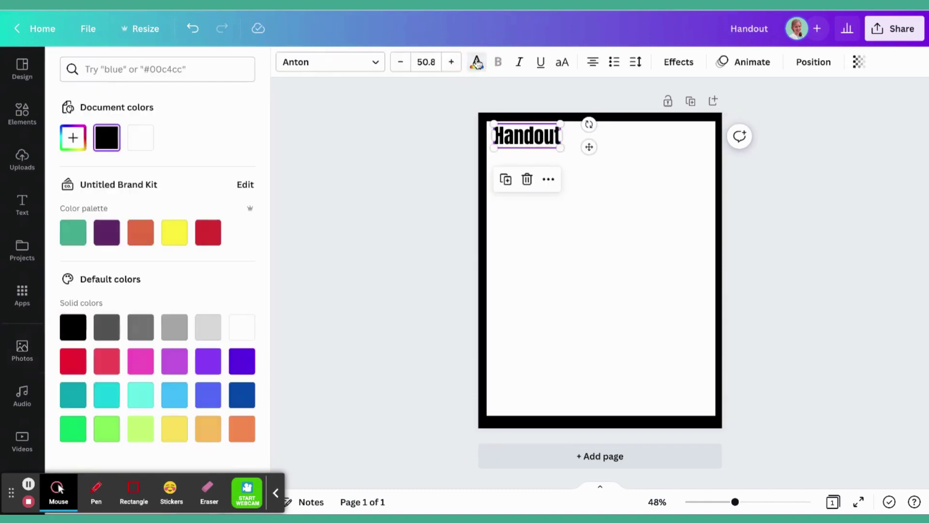
scroll(160, 375, "down", 1)
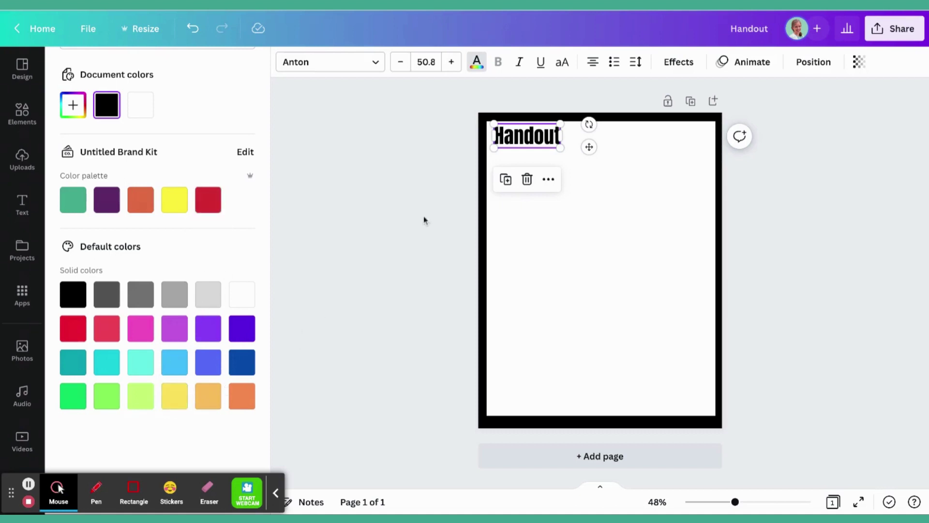
key("Escape")
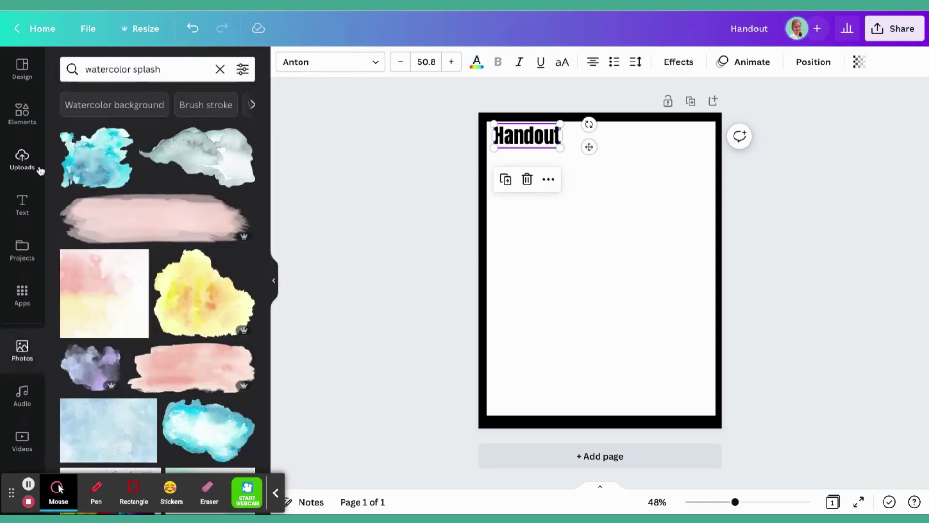
Step: Add the pink-and-yellow watercolor photo, anchor it at the page's top-left, and enlarge it
scroll(156, 321, "down", 2)
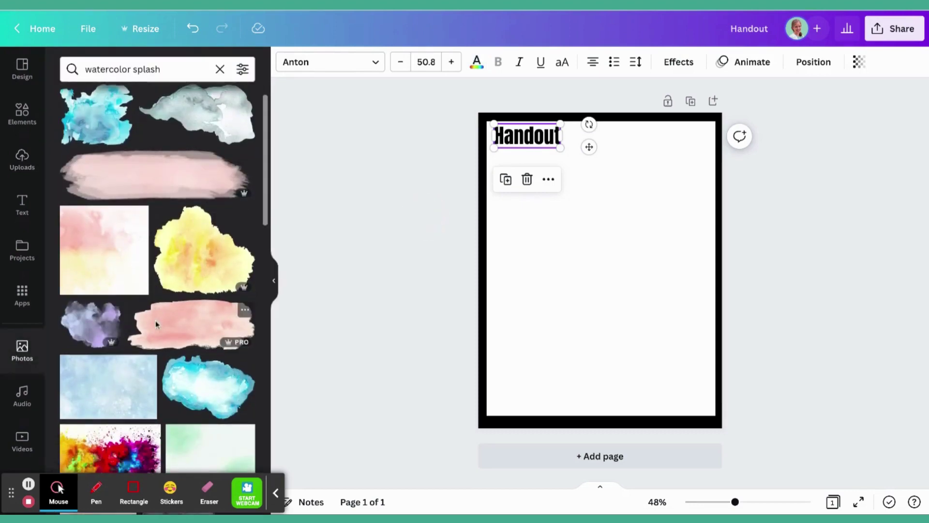
scroll(155, 321, "down", 3)
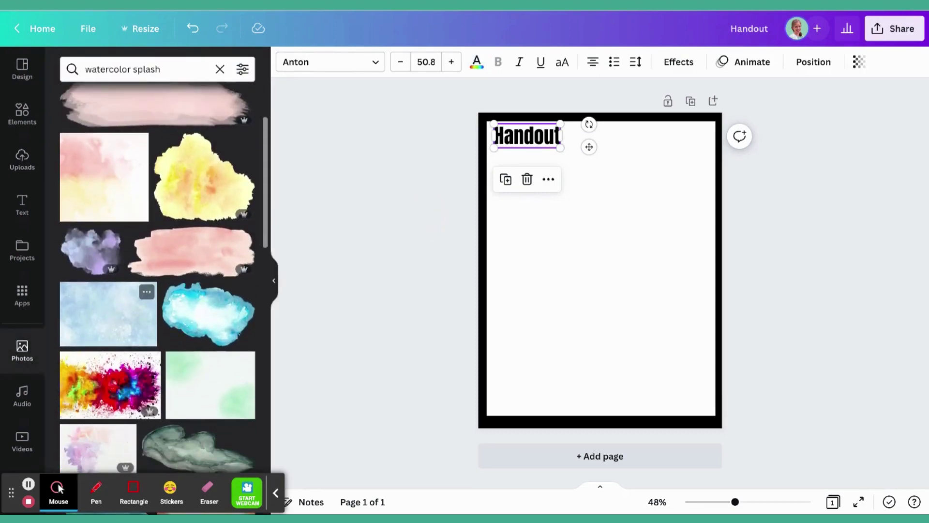
scroll(156, 321, "up", 2)
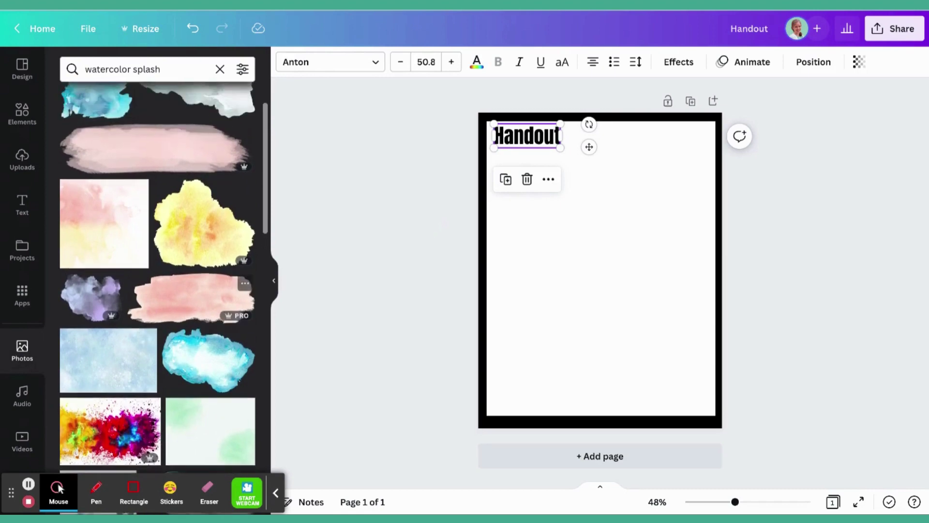
scroll(155, 320, "up", 2)
scroll(156, 320, "down", 1)
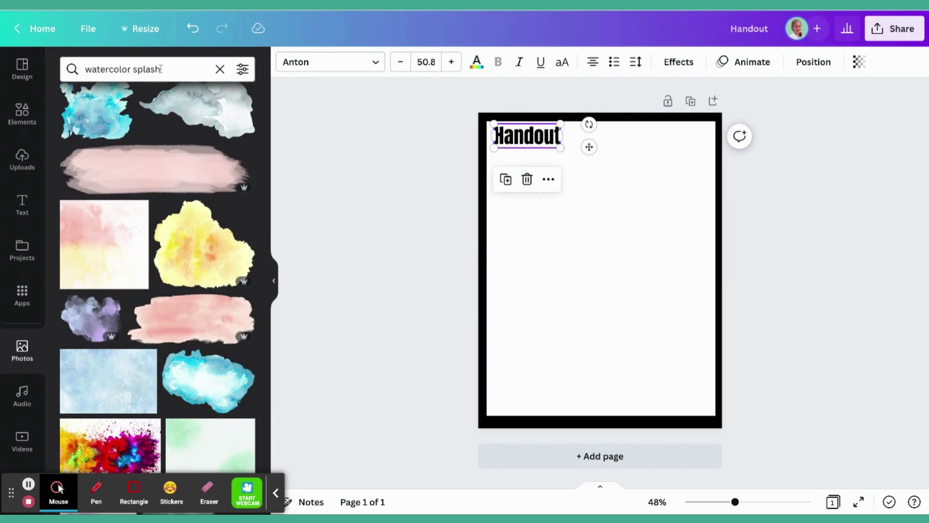
left_click(104, 245)
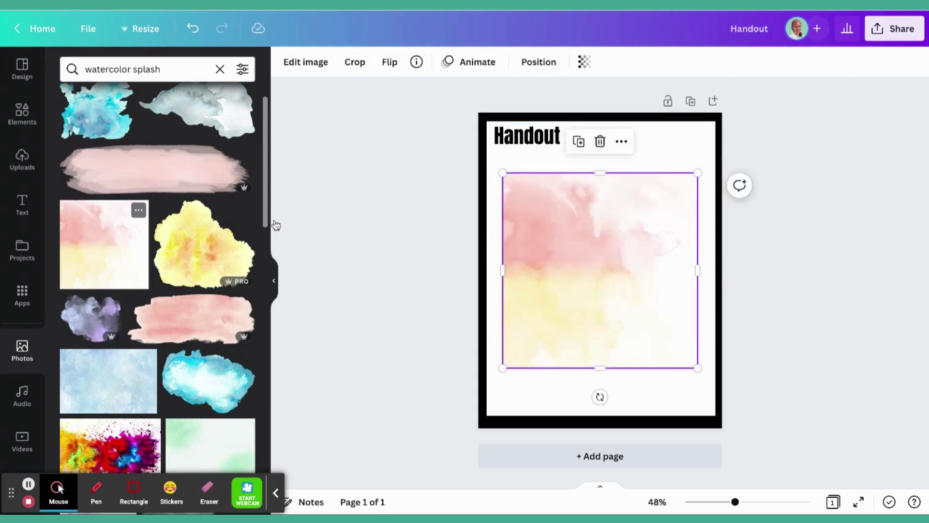
left_click_drag(591, 289, 576, 237)
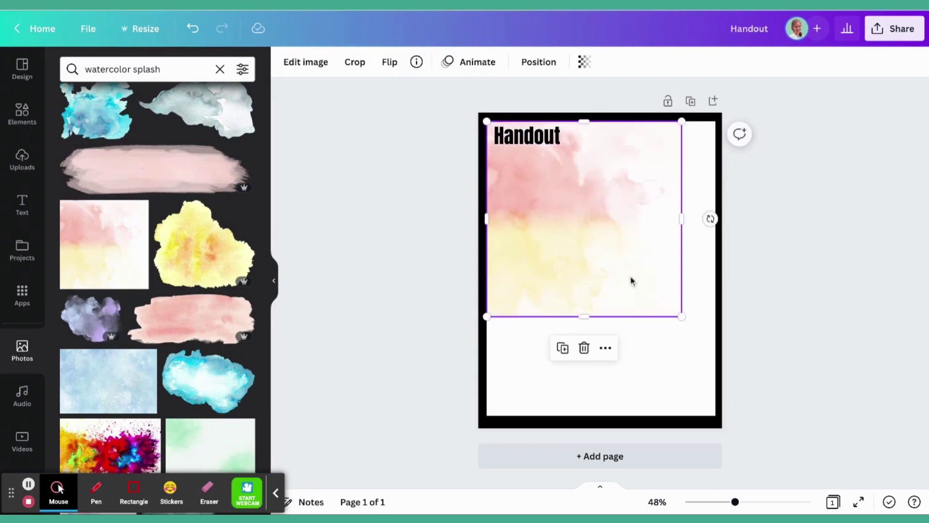
left_click_drag(683, 317, 780, 415)
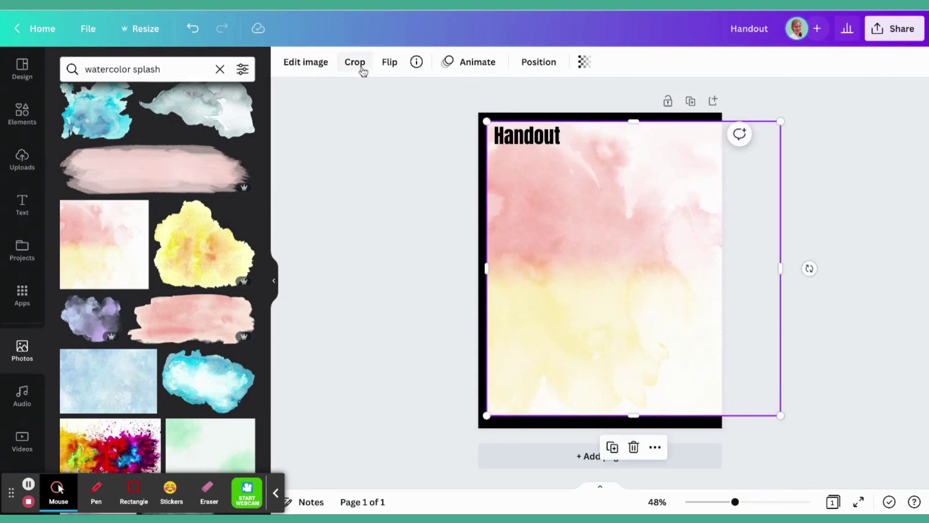
Step: Crop the watercolor photo's right side so it fits inside the black border
left_click(360, 65)
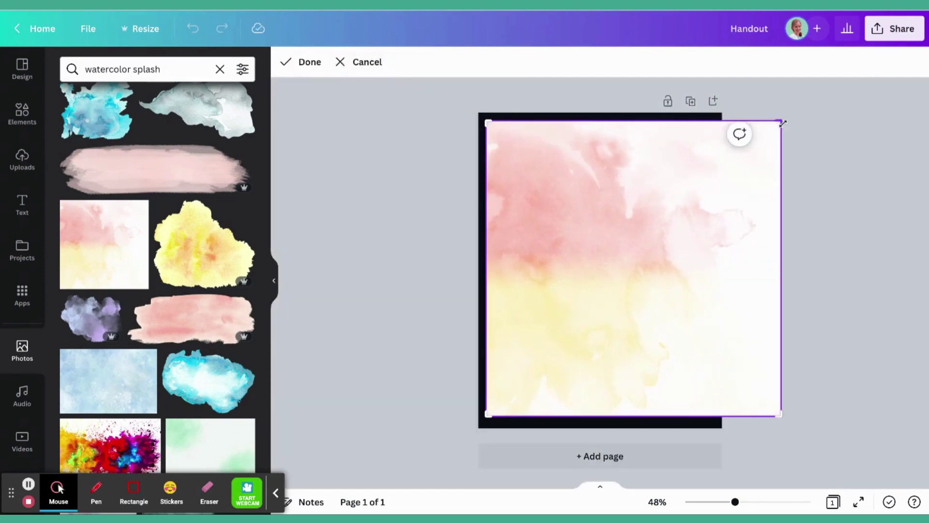
left_click_drag(780, 123, 726, 126)
left_click(849, 222)
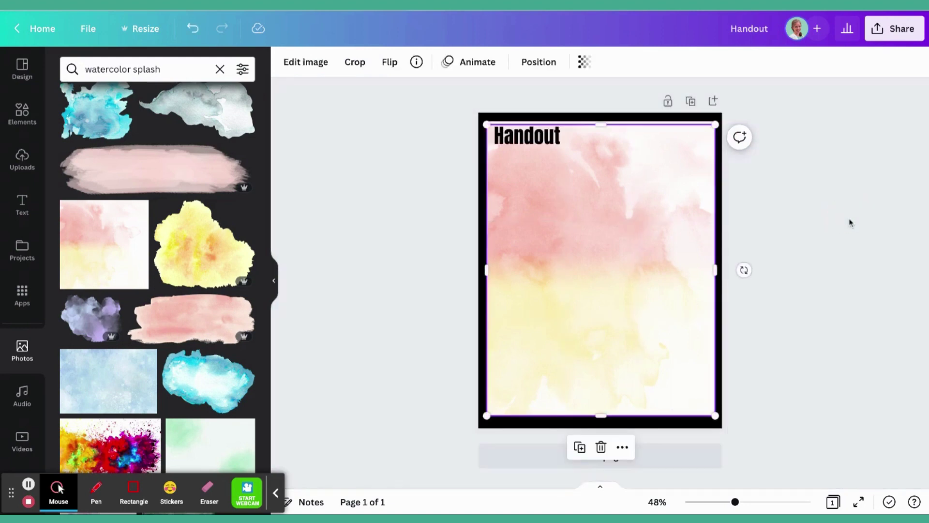
left_click(809, 171)
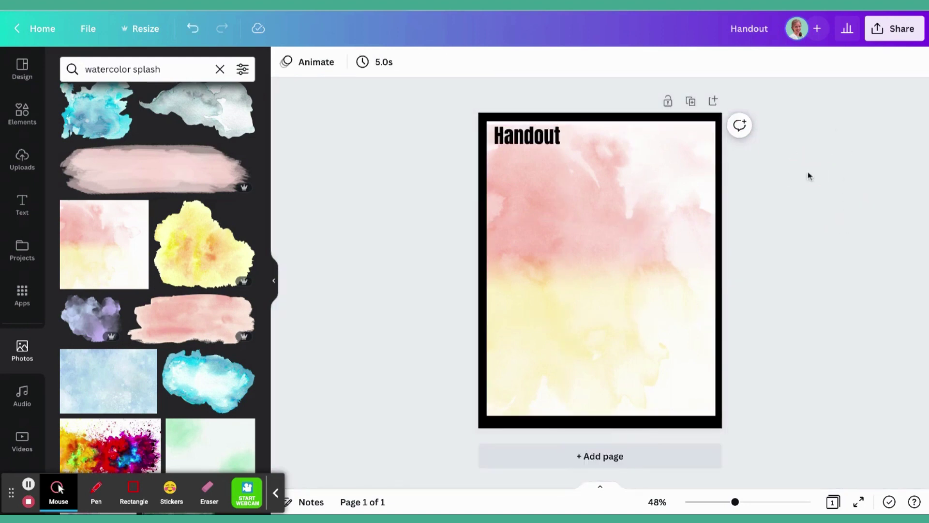
left_click(537, 141)
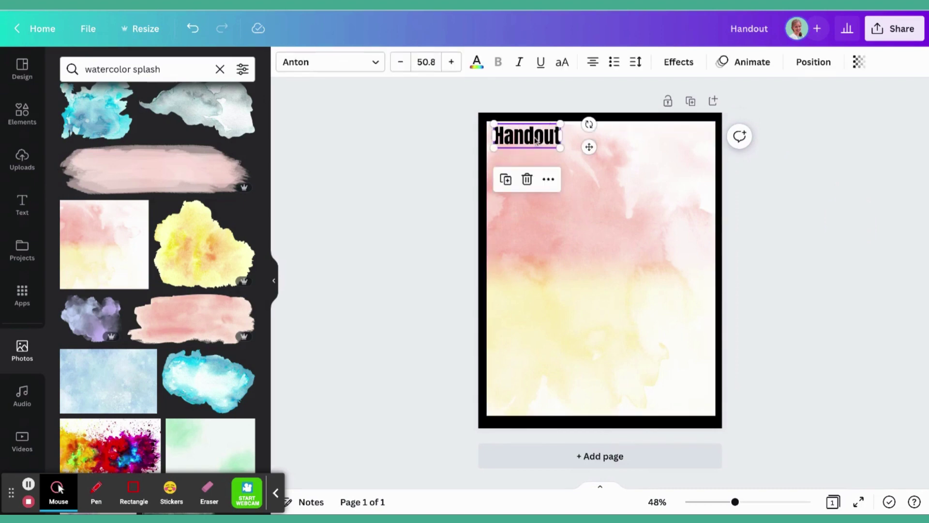
left_click(477, 64)
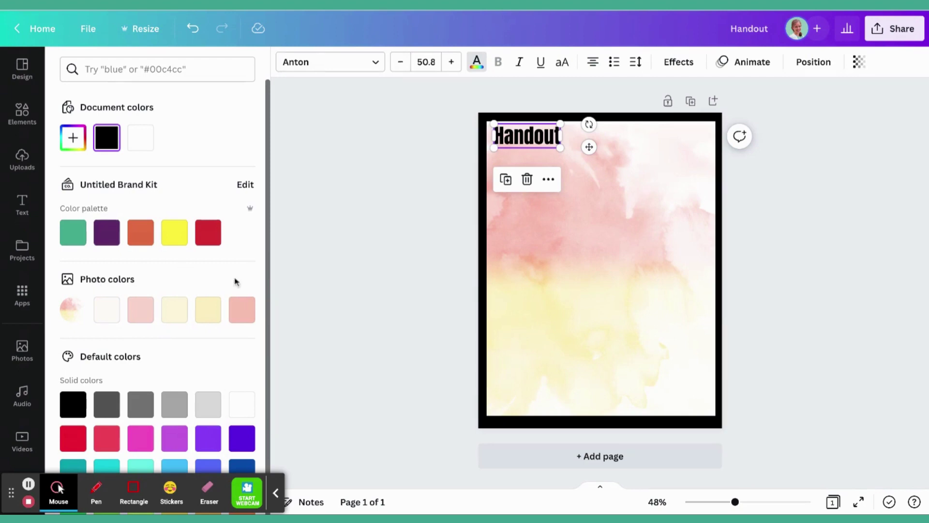
left_click(243, 310)
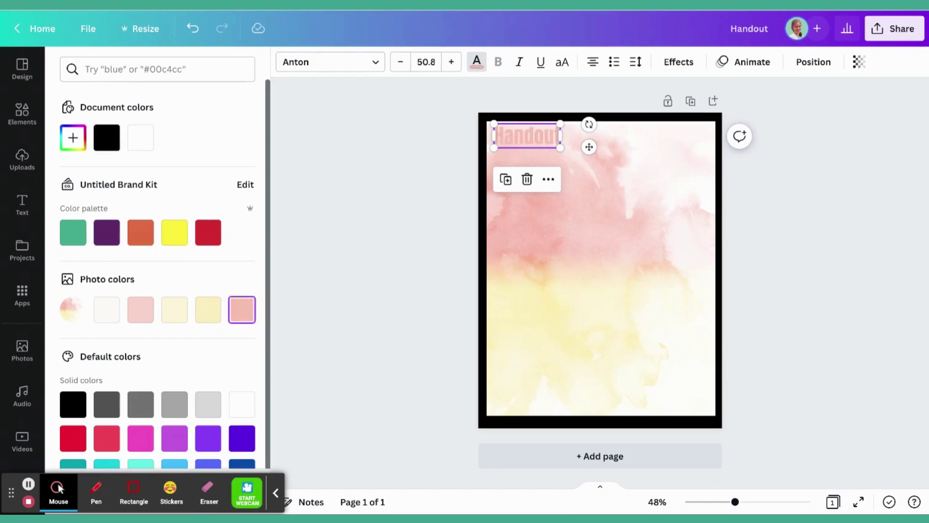
left_click(209, 313)
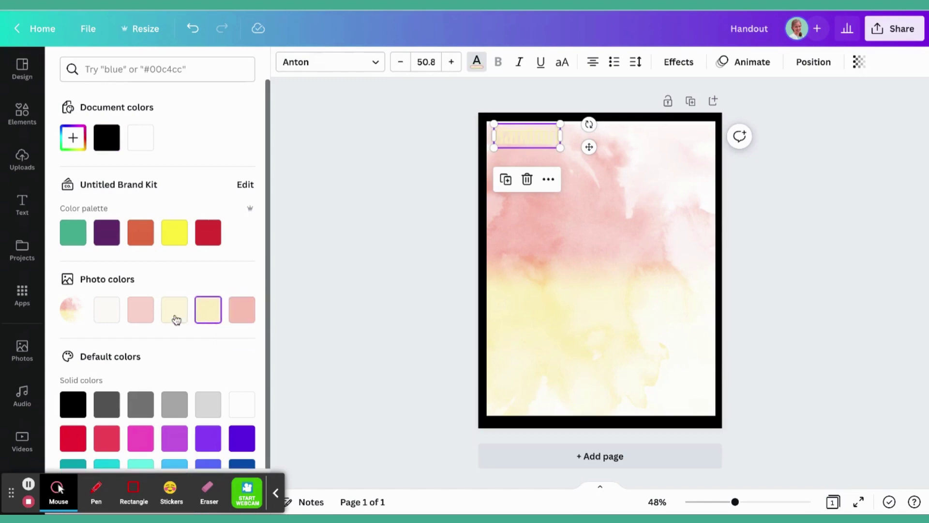
left_click(141, 312)
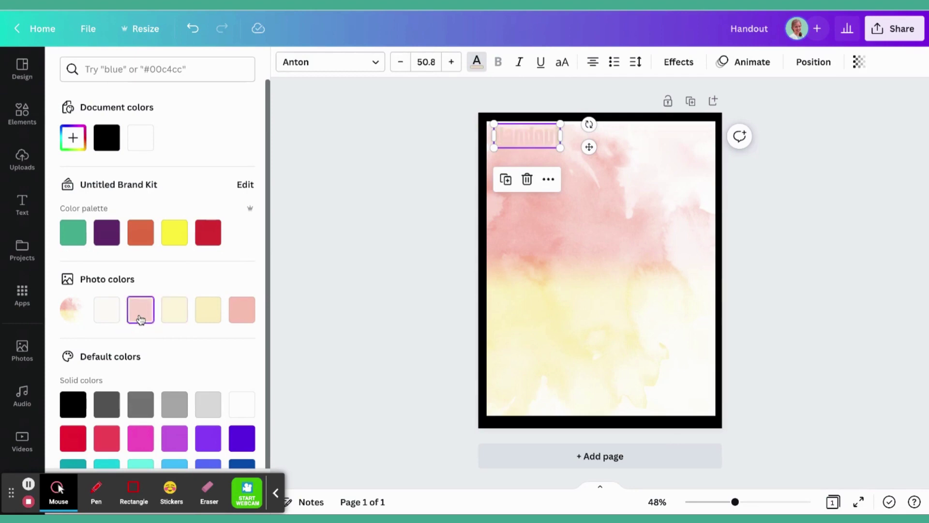
left_click(100, 321)
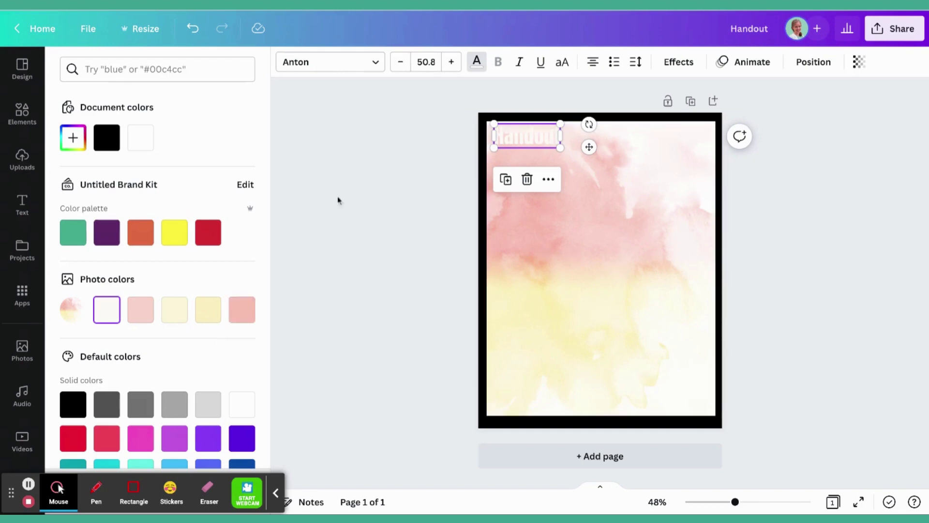
left_click(106, 144)
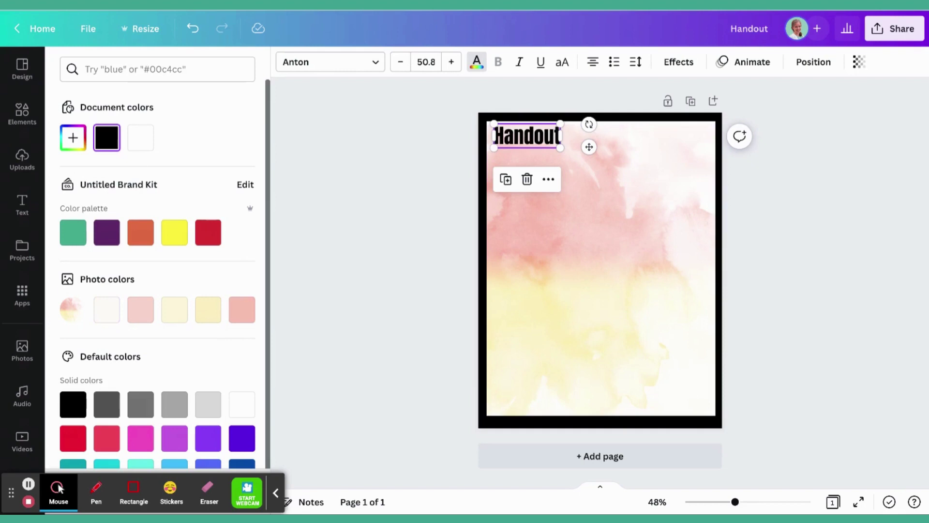
left_click(22, 351)
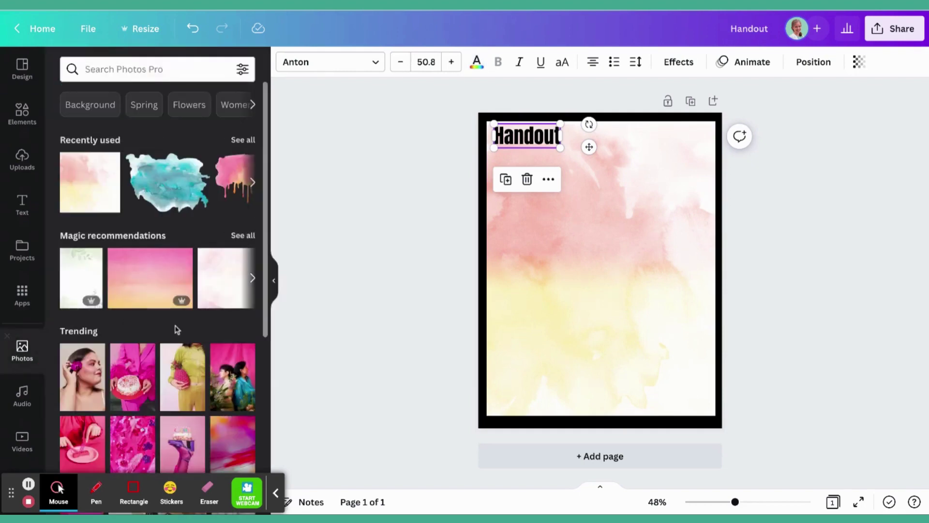
Step: Search photos for 'watercolor splash', add the purple splash image, and delete the old background
left_click(153, 73)
type("water")
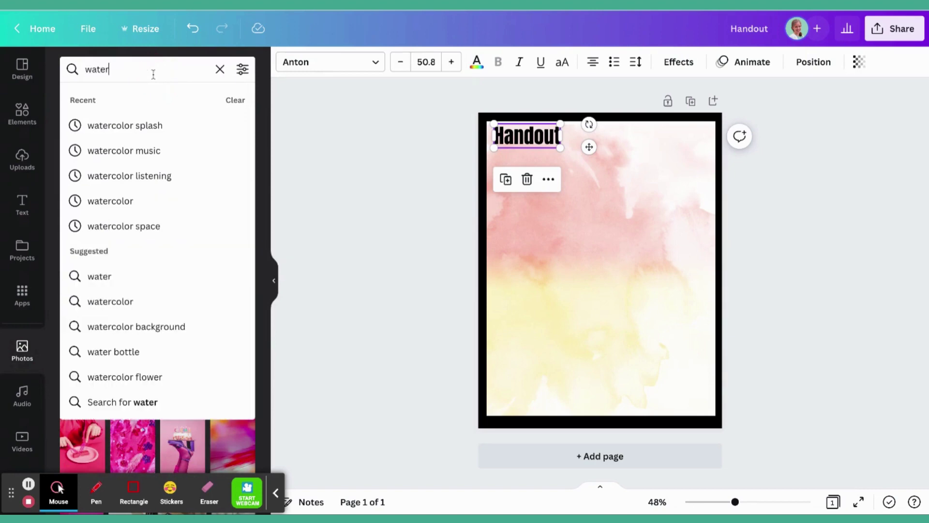
type("color splash")
key("Return")
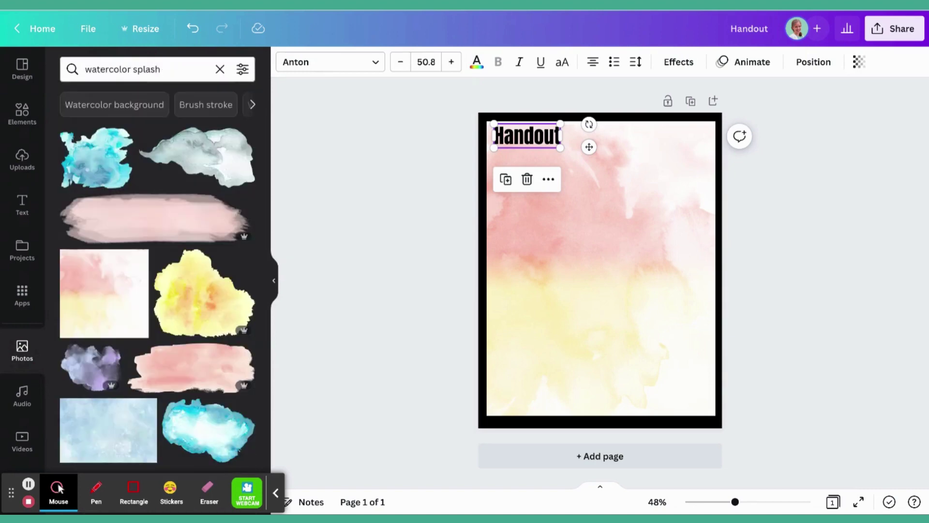
scroll(218, 366, "down", 5)
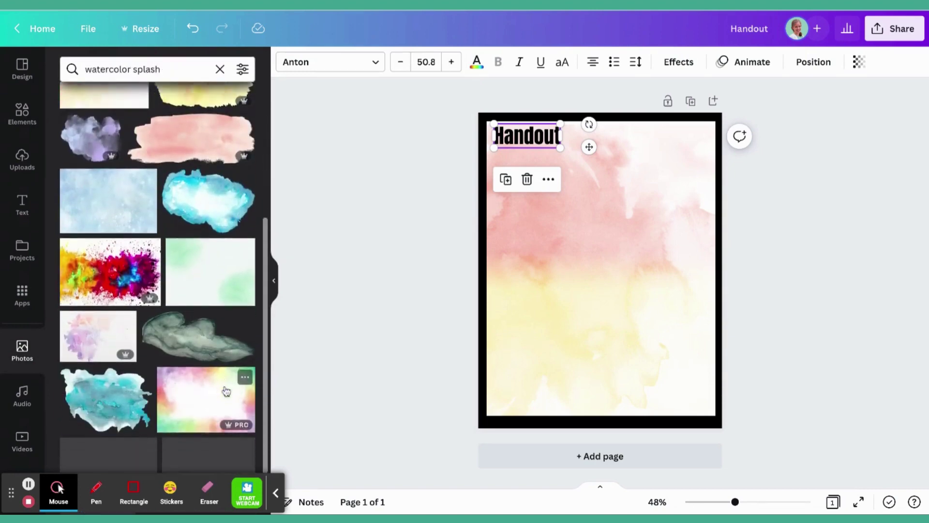
left_click(97, 315)
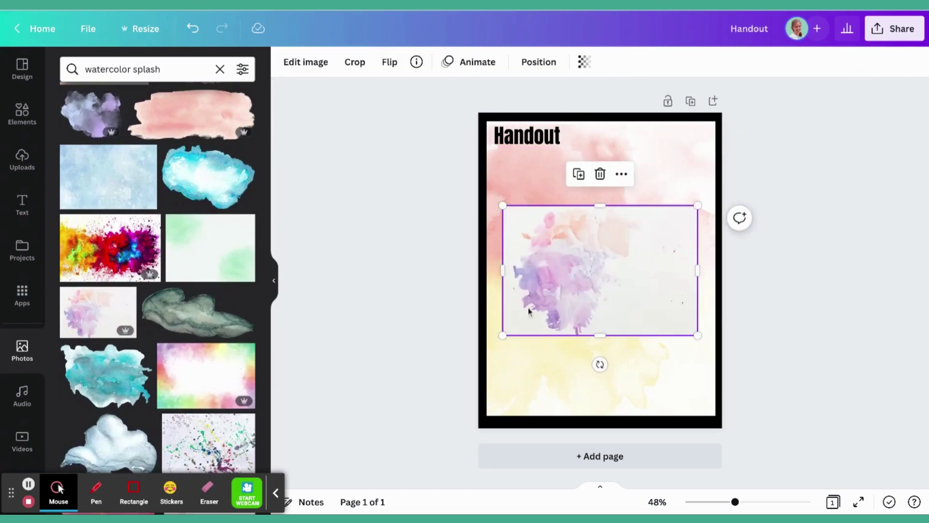
left_click(650, 158)
key("Delete")
Step: Enlarge the splash image over the page and crop its right side to the page width
left_click_drag(609, 258, 593, 337)
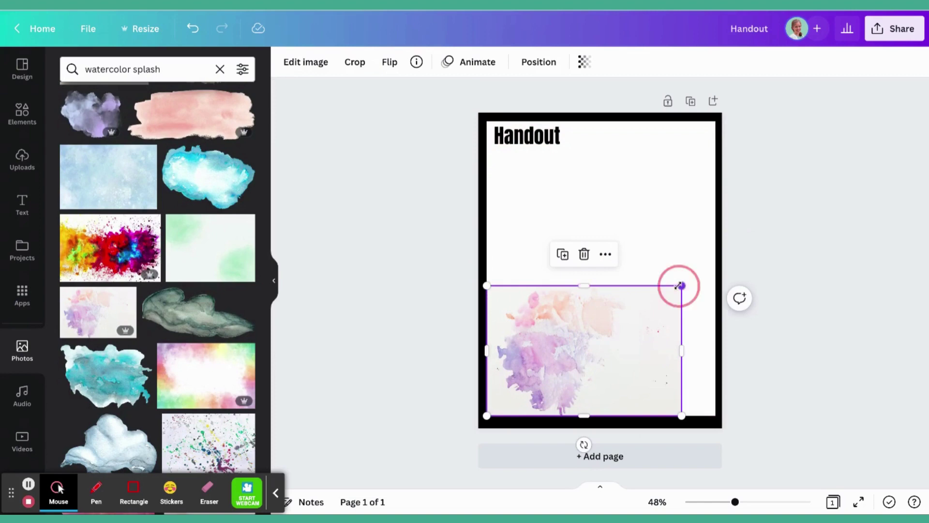
left_click_drag(676, 284, 872, 30)
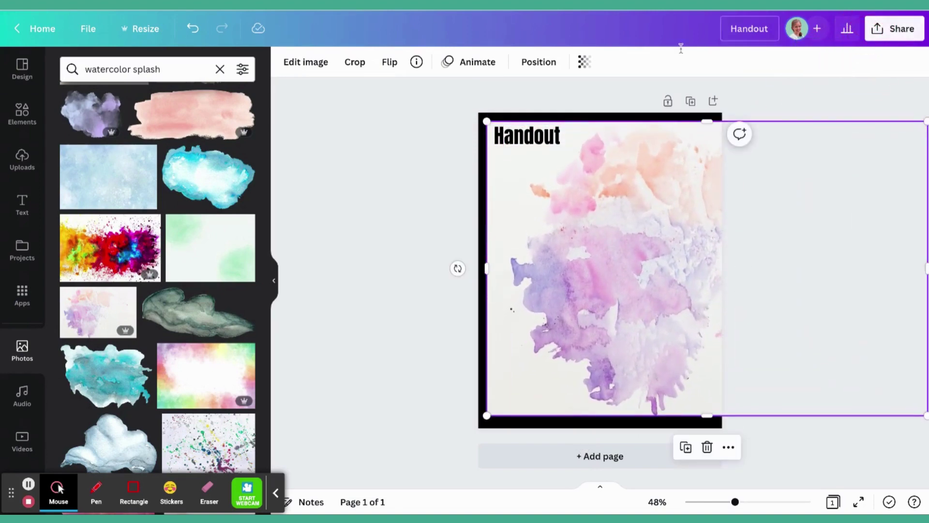
left_click(356, 62)
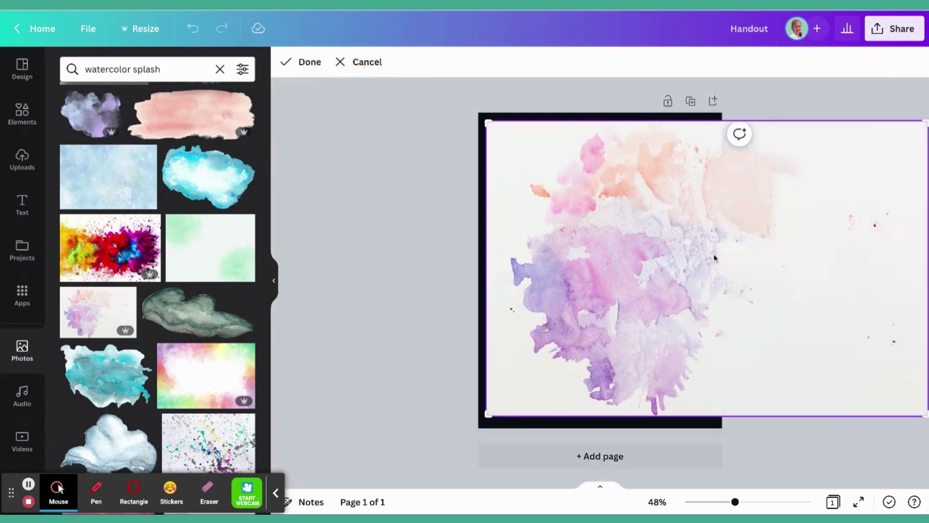
left_click_drag(917, 415, 709, 421)
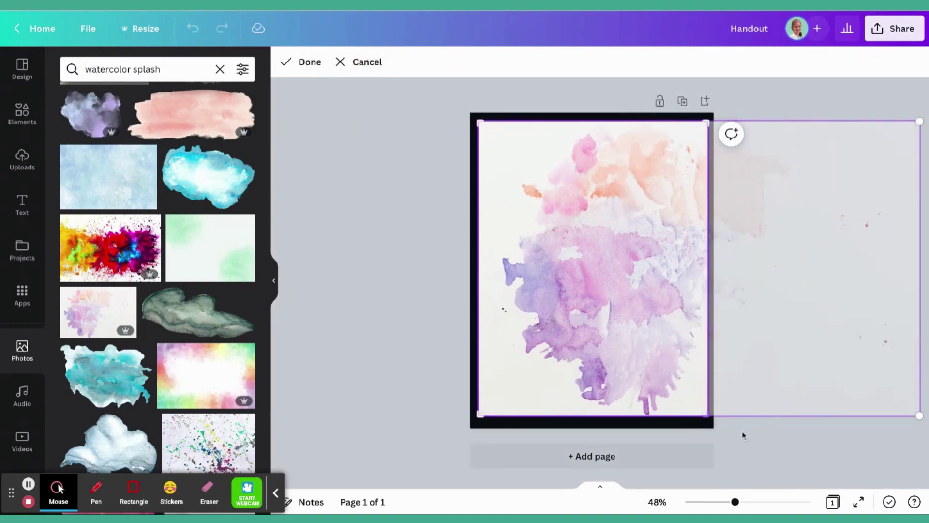
left_click(775, 449)
Step: Colour the Handout title lavender using the last Photo colors swatch
left_click(775, 449)
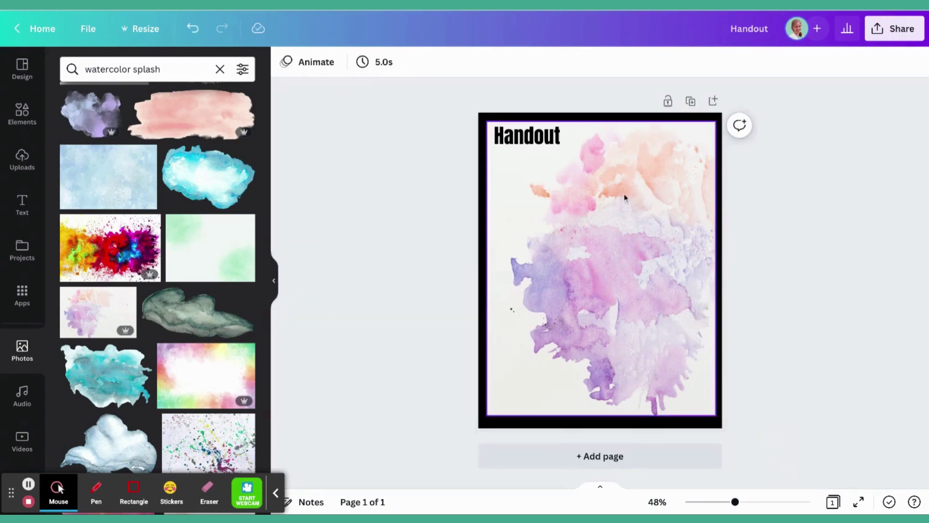
left_click(527, 135)
left_click(477, 62)
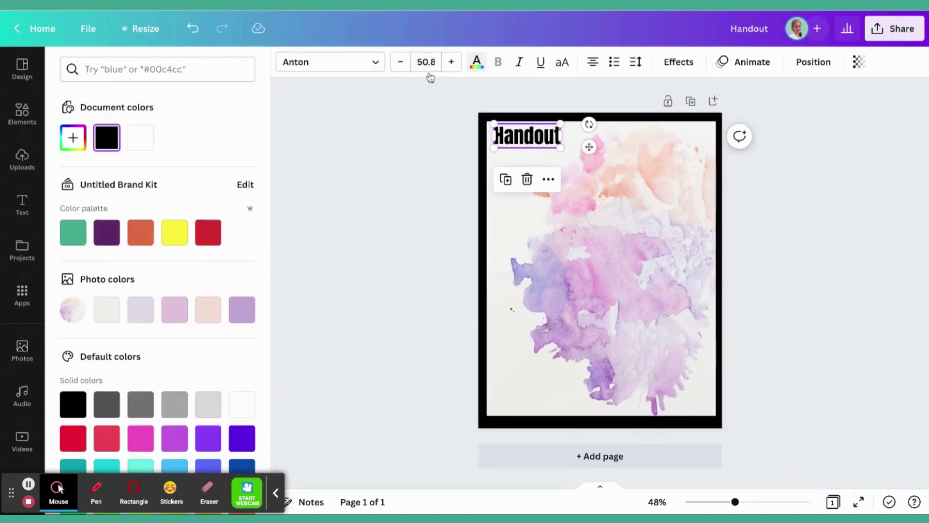
left_click(242, 310)
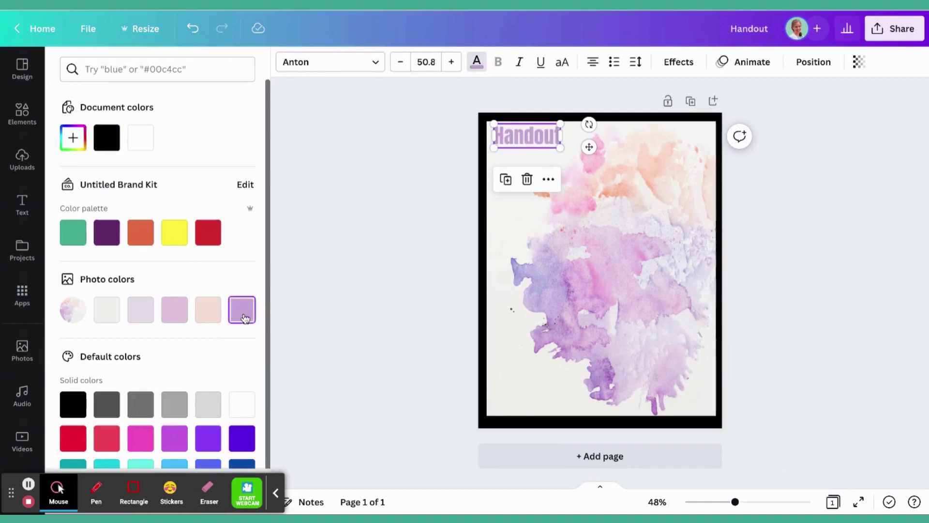
left_click(796, 319)
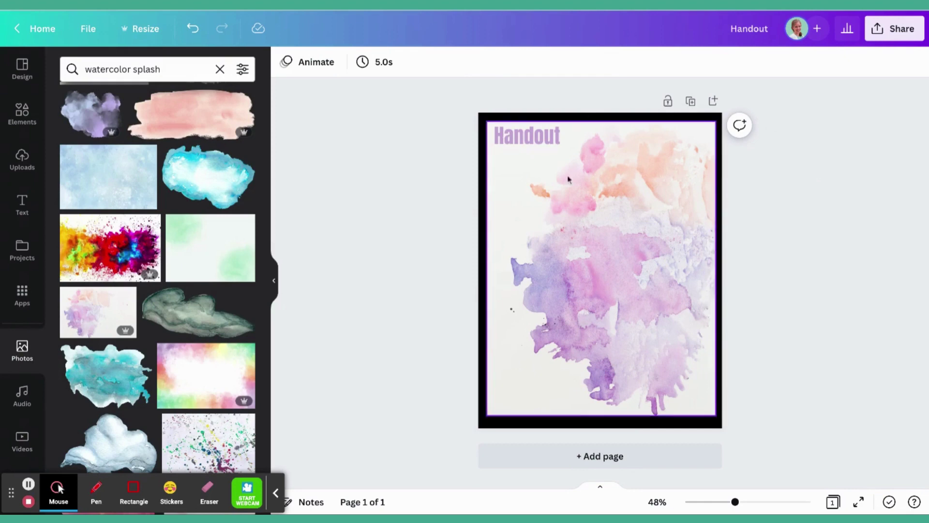
Step: Duplicate the cover page and change the new page's title to 'PAGE 2'
left_click(691, 102)
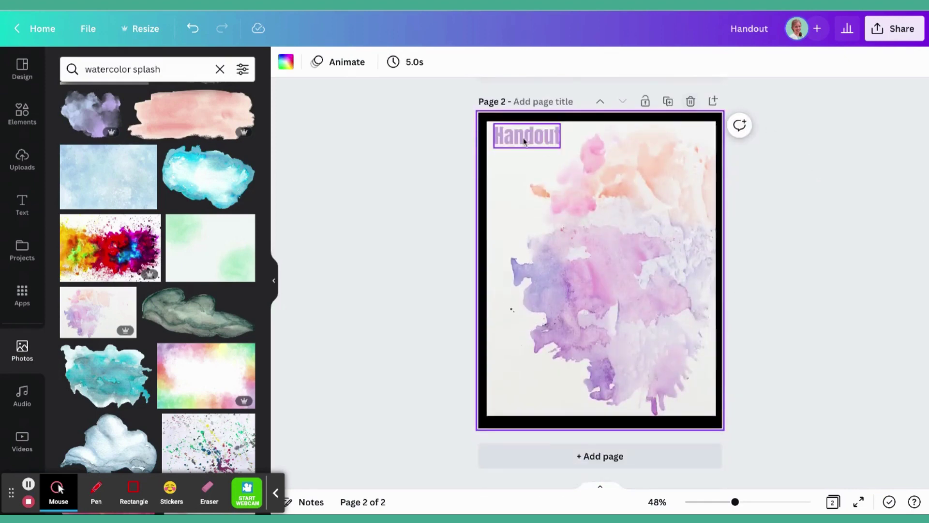
left_click(523, 138)
left_click(544, 137)
left_click_drag(495, 138, 559, 135)
type("PAGE 2")
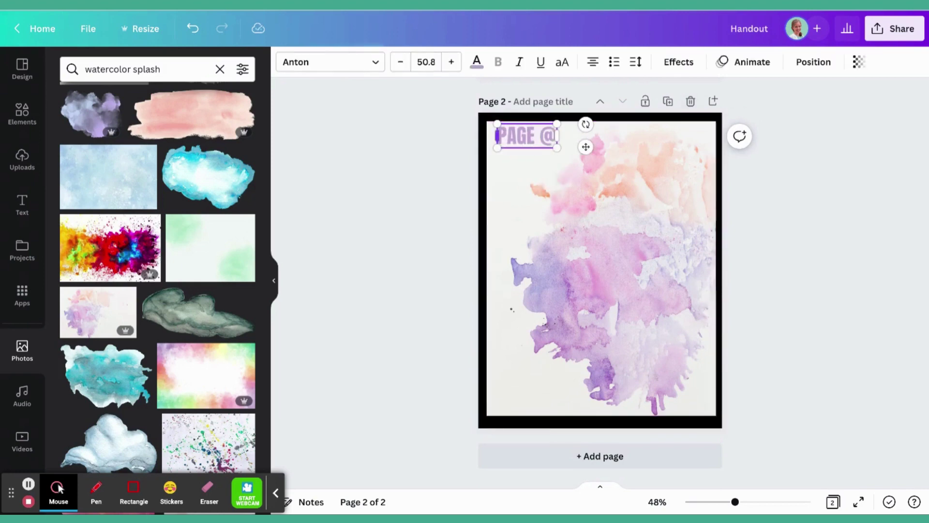
Step: Crop page 2's watercolor down to a thin strip and move it to the bottom edge
left_click(617, 265)
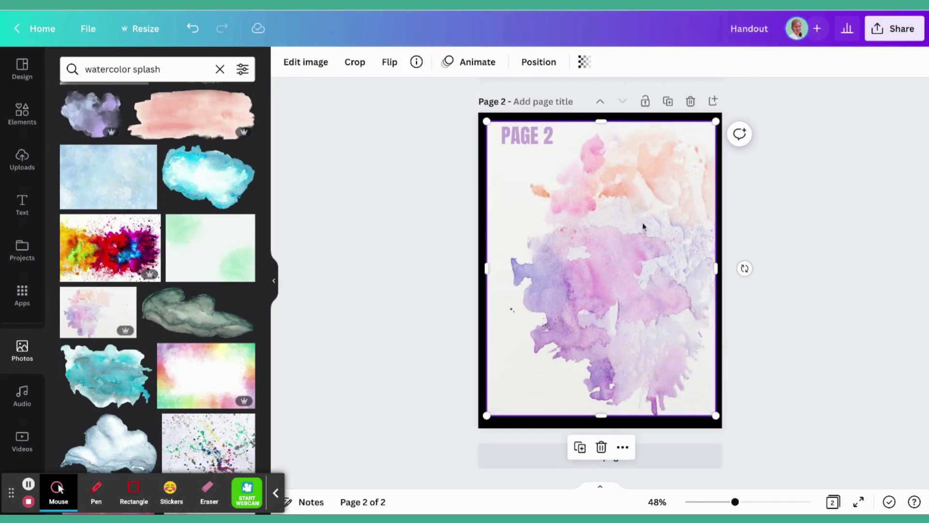
left_click(355, 62)
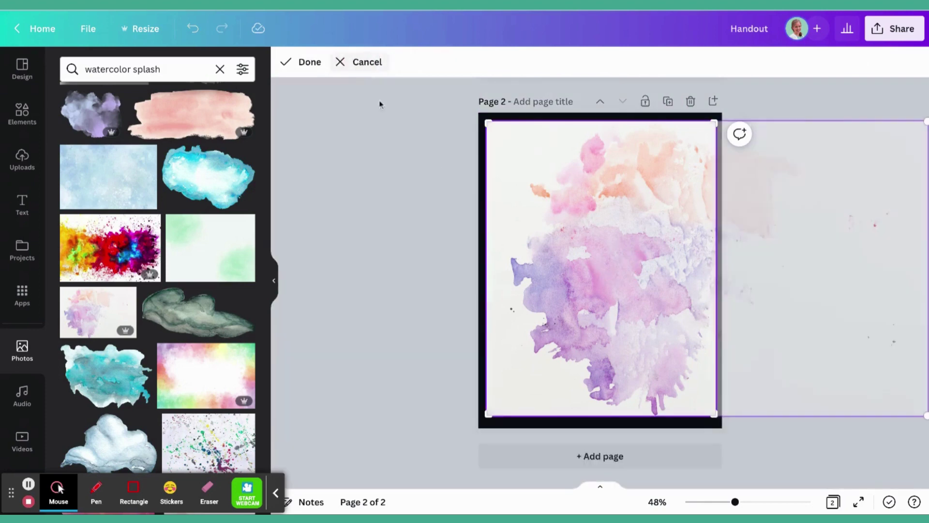
left_click_drag(716, 415, 720, 199)
left_click(782, 116)
left_click(645, 172)
left_click_drag(645, 172, 642, 389)
Step: Centre the watercolor strip horizontally and trim its right edge slightly inward
left_click(804, 281)
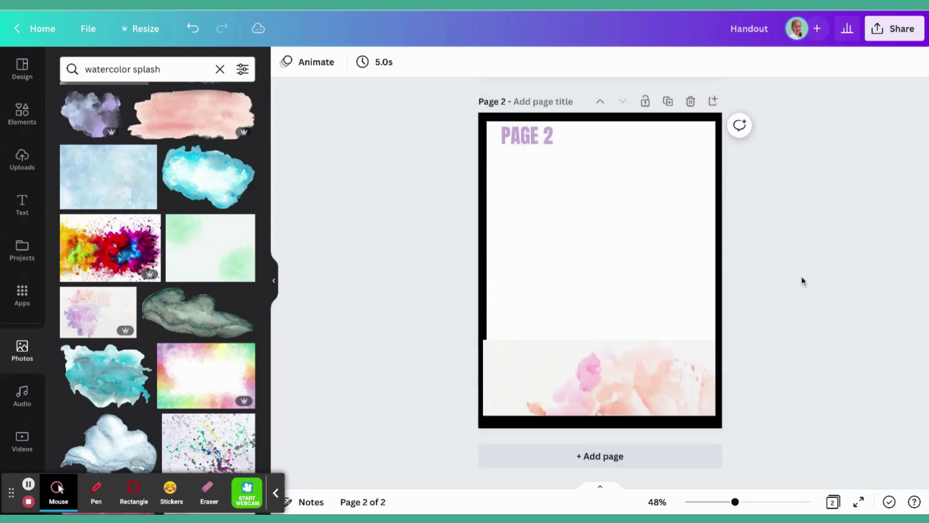
left_click(643, 392)
left_click_drag(644, 393, 647, 394)
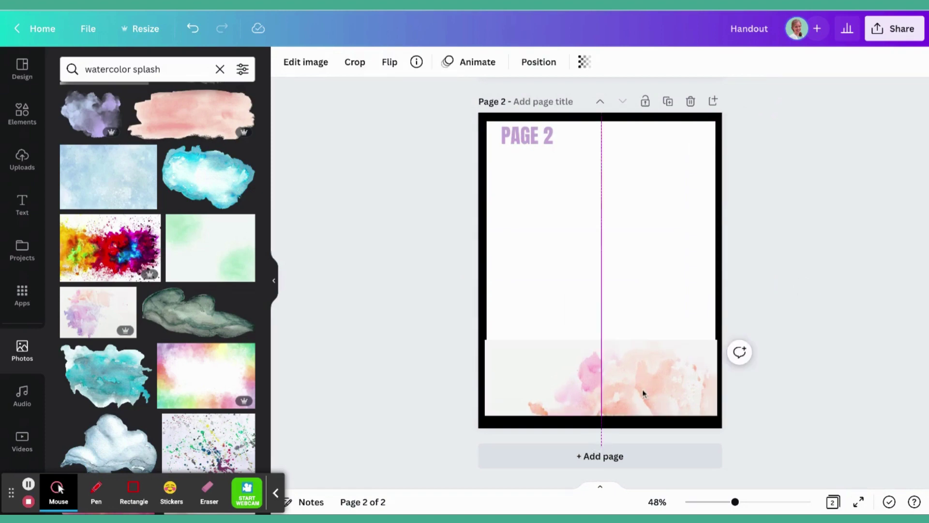
left_click(360, 64)
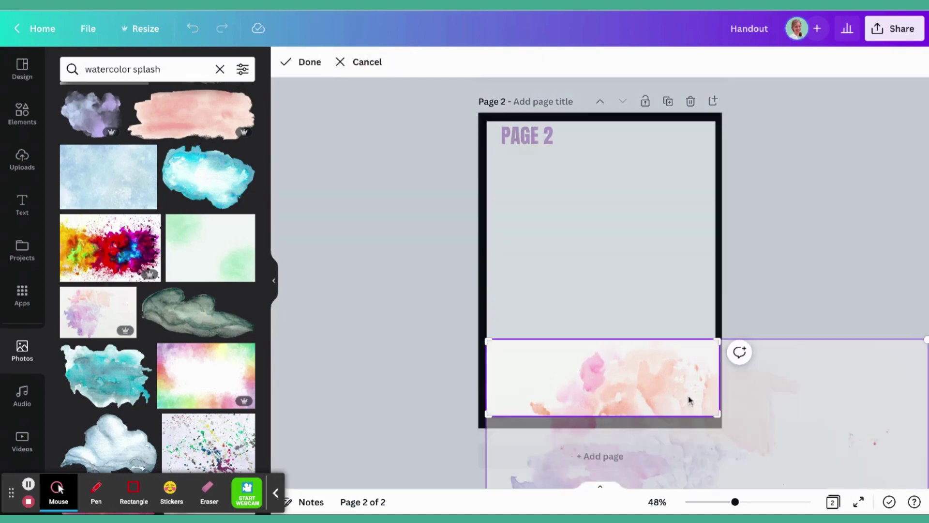
left_click_drag(718, 415, 718, 415)
Step: Recolour page 2's black frame lavender from the Photo colors
left_click(817, 255)
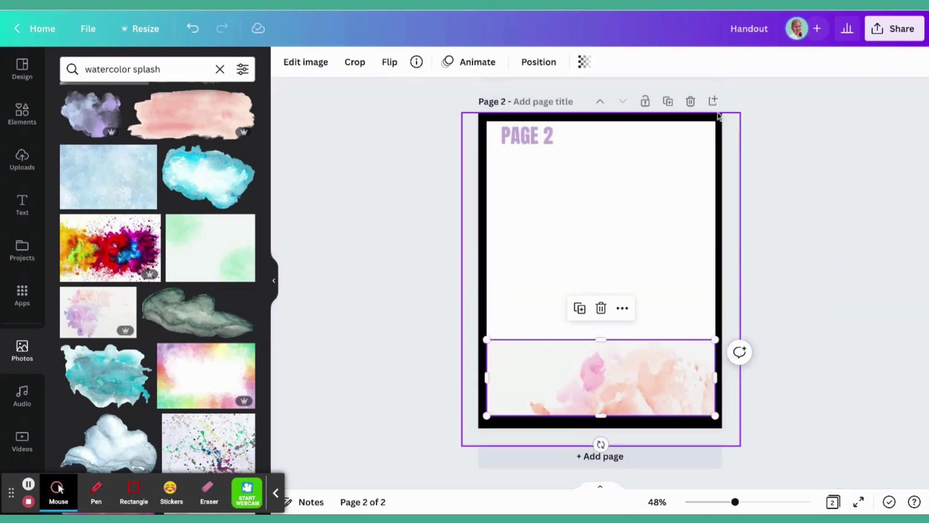
left_click(718, 116)
left_click(353, 62)
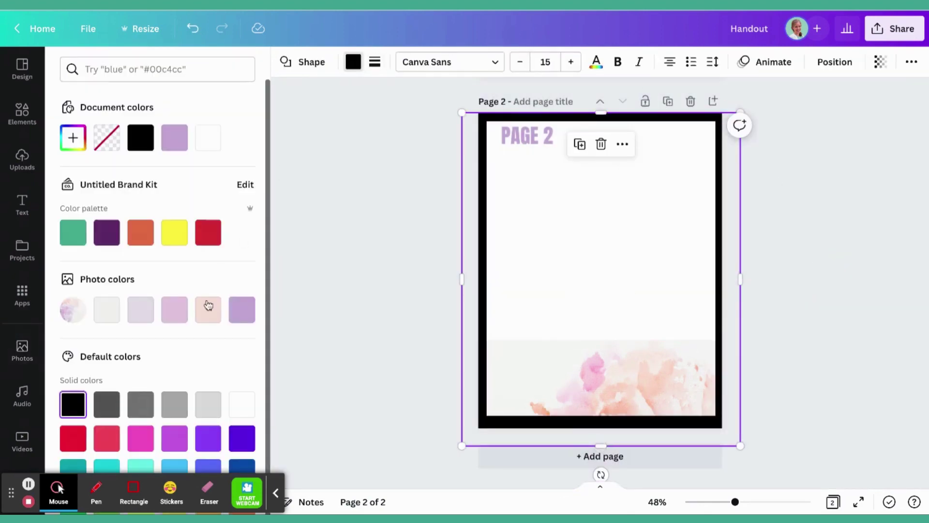
left_click(140, 309)
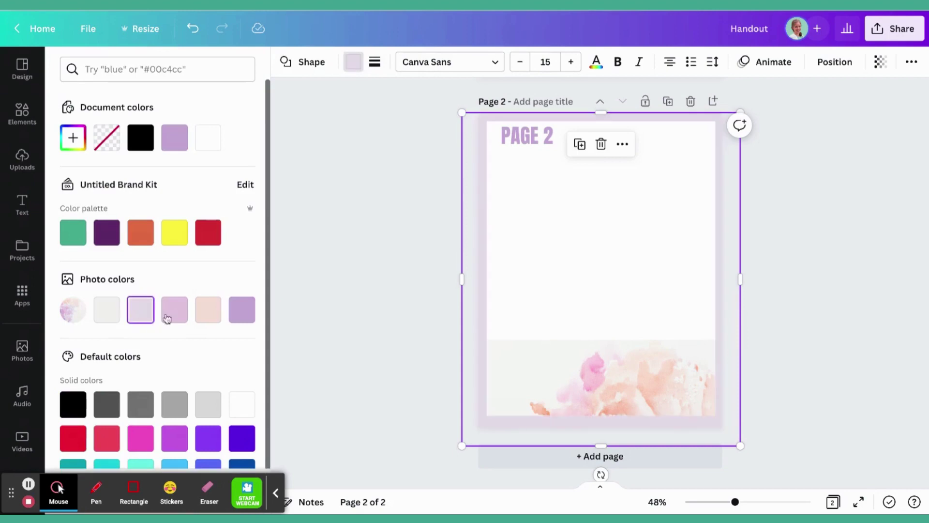
left_click(210, 316)
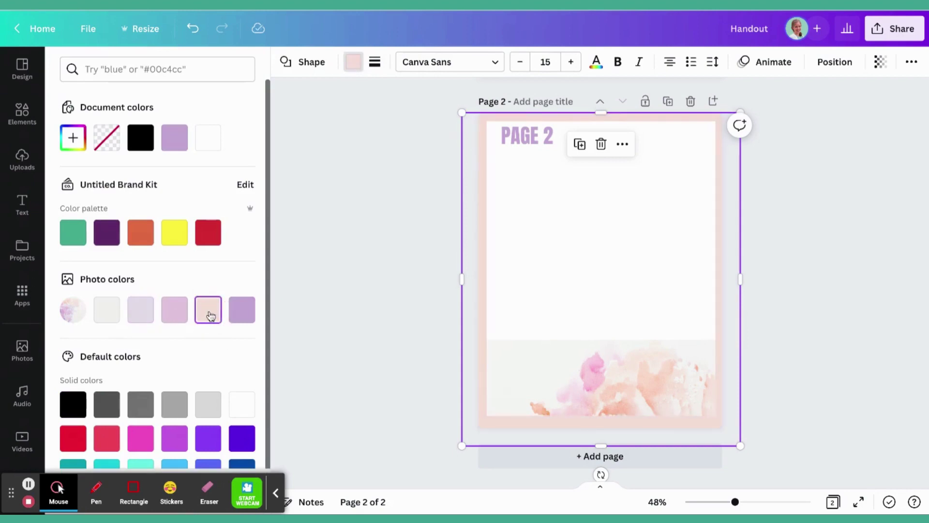
left_click(242, 312)
left_click(813, 209)
Step: Recolour page 1's black frame peach from the Photo colors
scroll(788, 197, "up", 3)
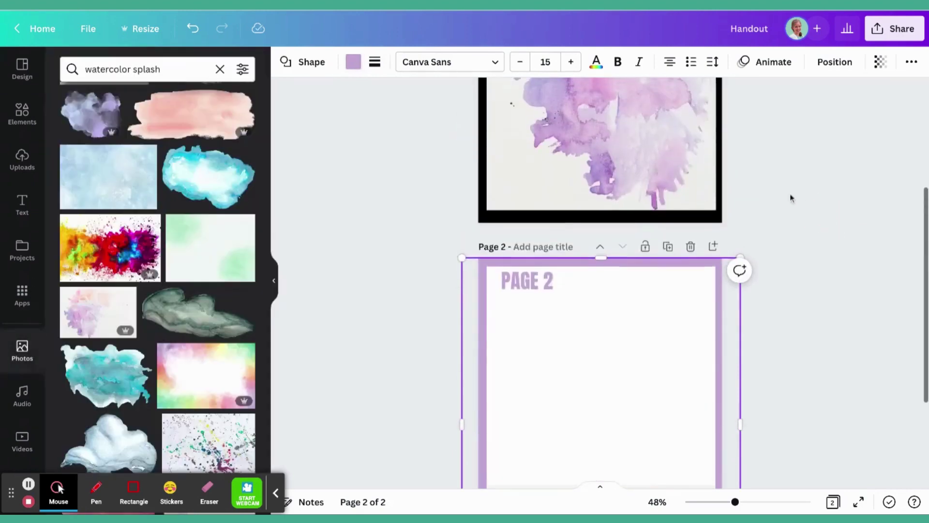
left_click(701, 215)
scroll(818, 189, "up", 1)
scroll(818, 190, "up", 3)
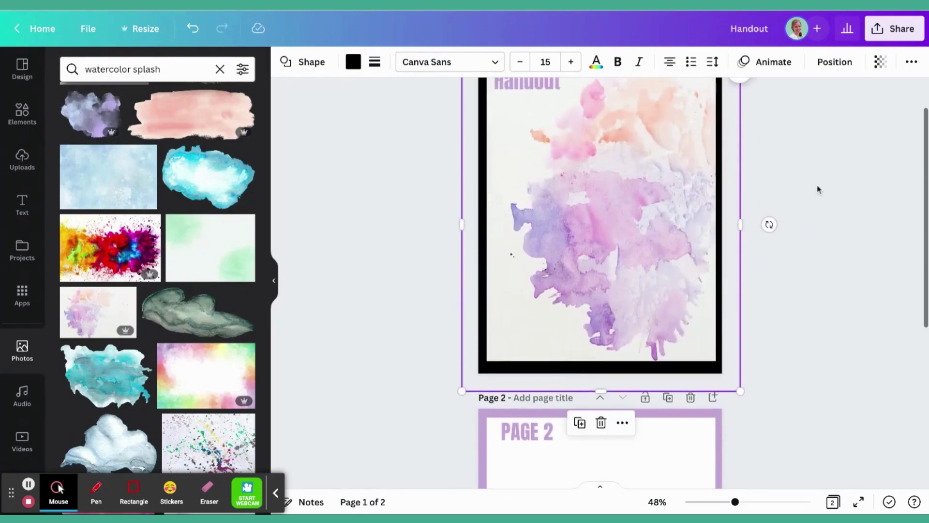
left_click(353, 62)
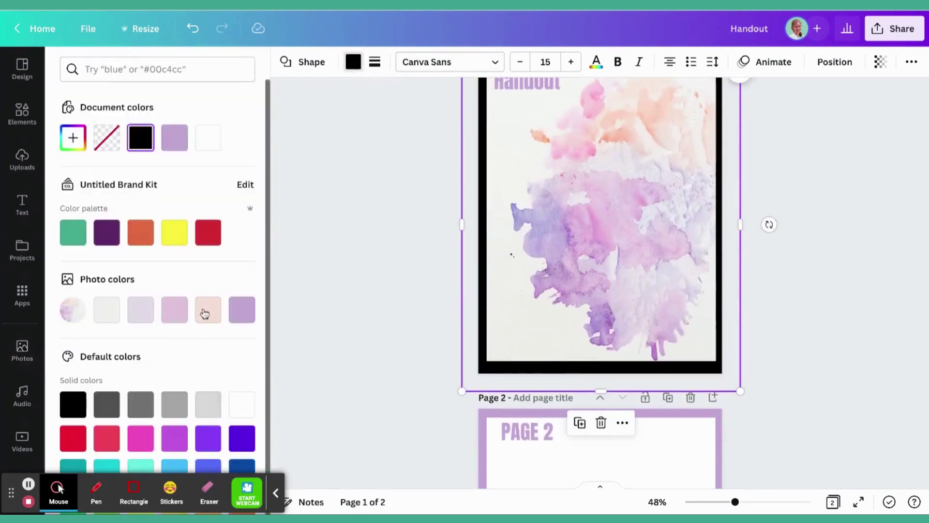
left_click(208, 310)
left_click(803, 358)
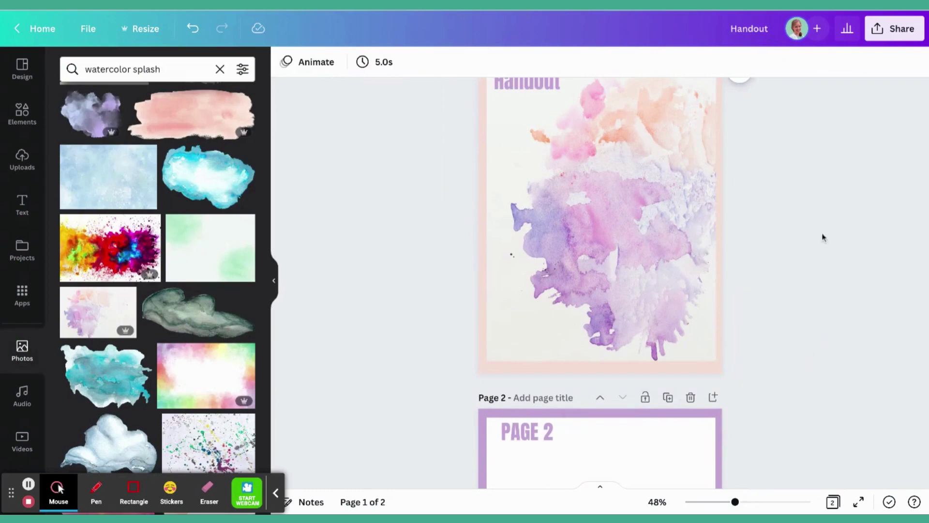
Step: Add a square shape to page 2 and stretch it to both side edges of the page
scroll(822, 235, "up", 1)
scroll(823, 236, "down", 5)
scroll(824, 237, "down", 2)
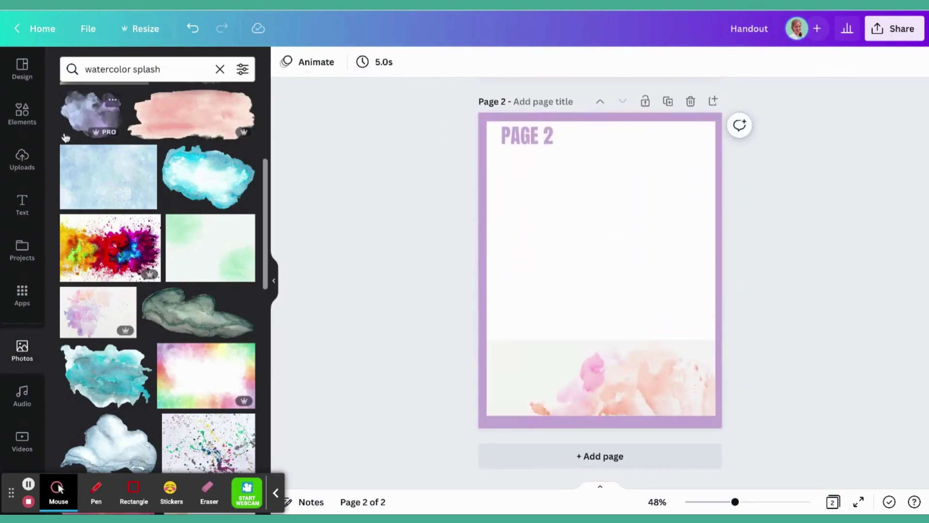
left_click(25, 109)
scroll(107, 189, "up", 1)
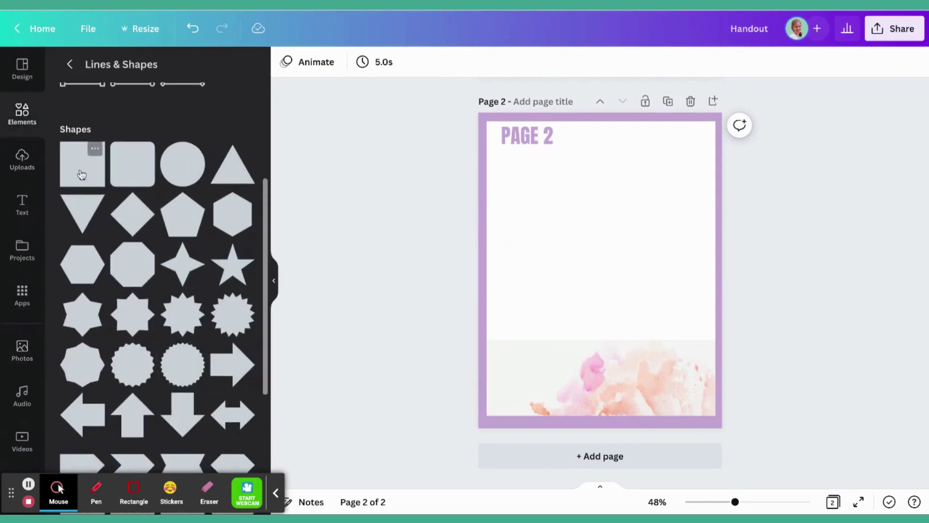
left_click(77, 169)
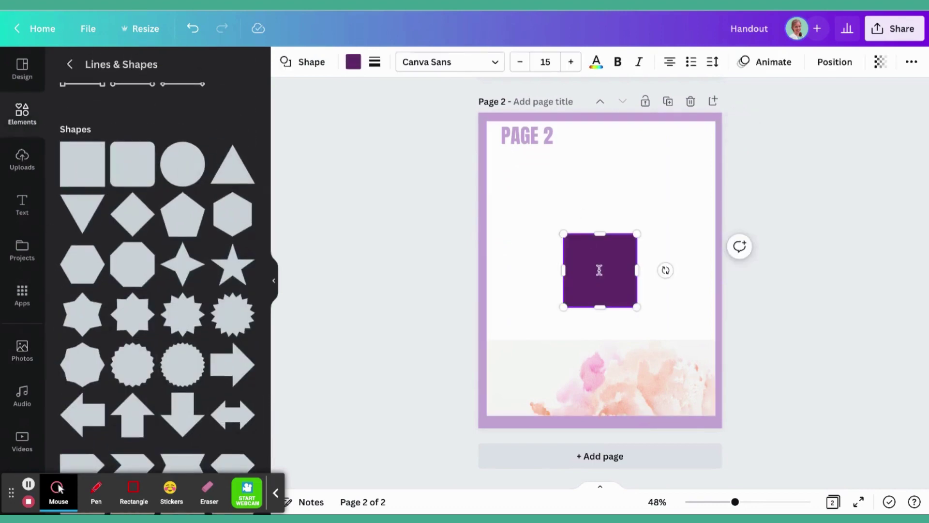
left_click_drag(563, 270, 486, 271)
left_click_drag(638, 270, 715, 271)
Step: Flatten the rectangle into a thin band above the strip and colour it pink from Photo colors
left_click_drag(606, 235, 602, 337)
left_click_drag(602, 293, 606, 326)
left_click(353, 62)
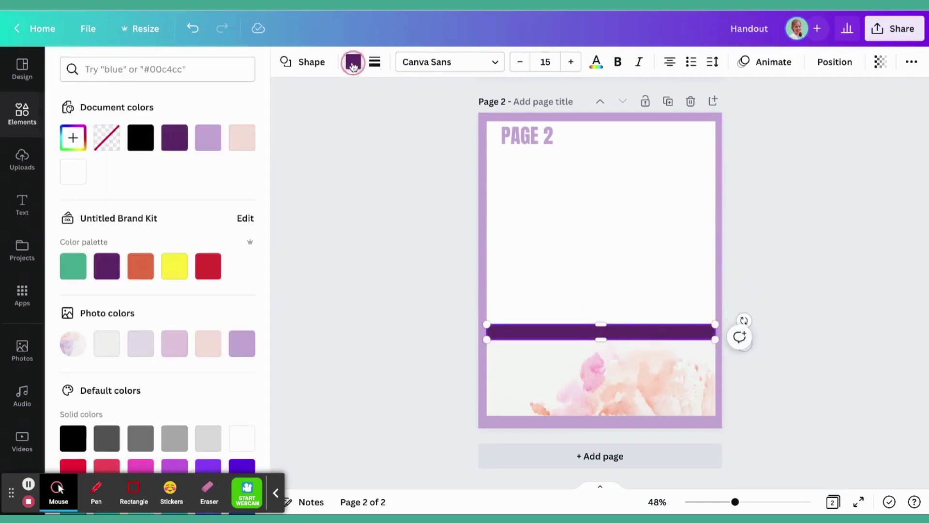
left_click(175, 345)
Step: Nudge the PAGE 2 heading slightly to the left
left_click(840, 247)
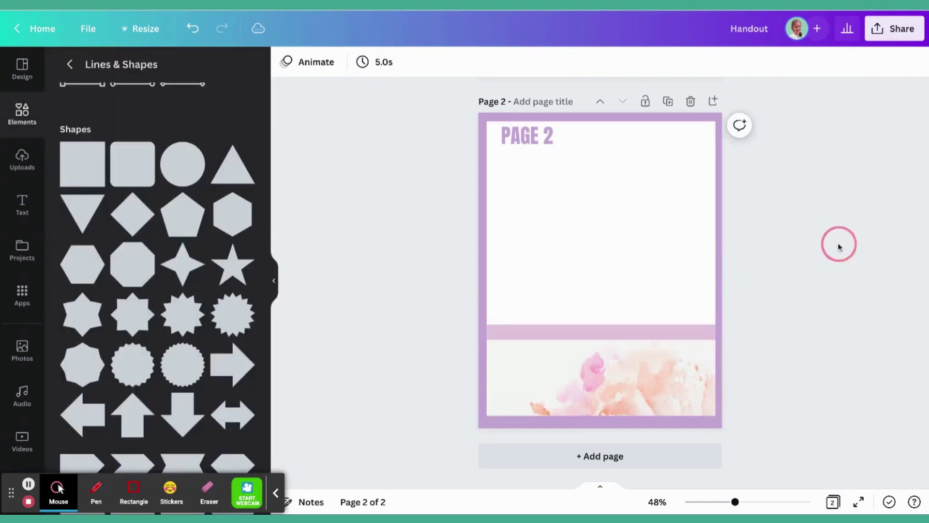
left_click(523, 142)
left_click_drag(525, 144, 515, 142)
left_click(840, 242)
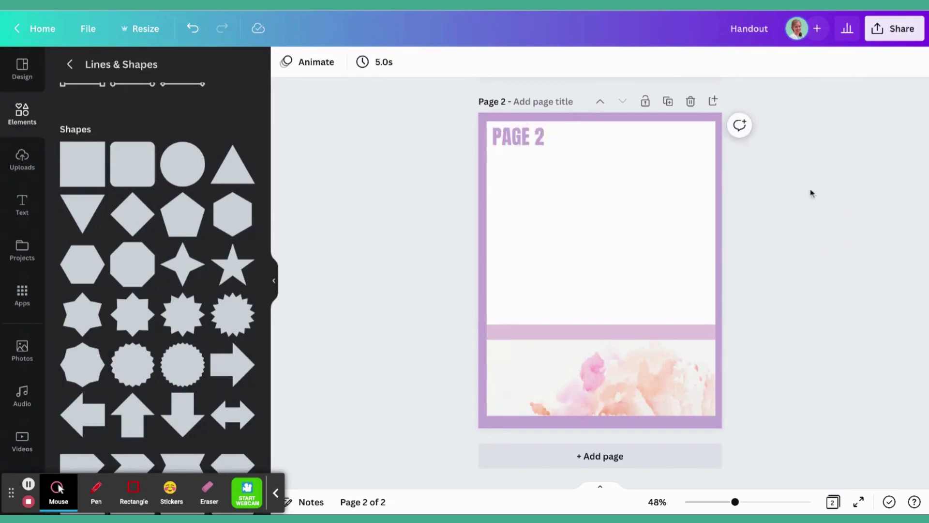
Step: Add a circle, enlarge it, and place it behind the PAGE 2 heading in the top-left corner
scroll(811, 193, "up", 7)
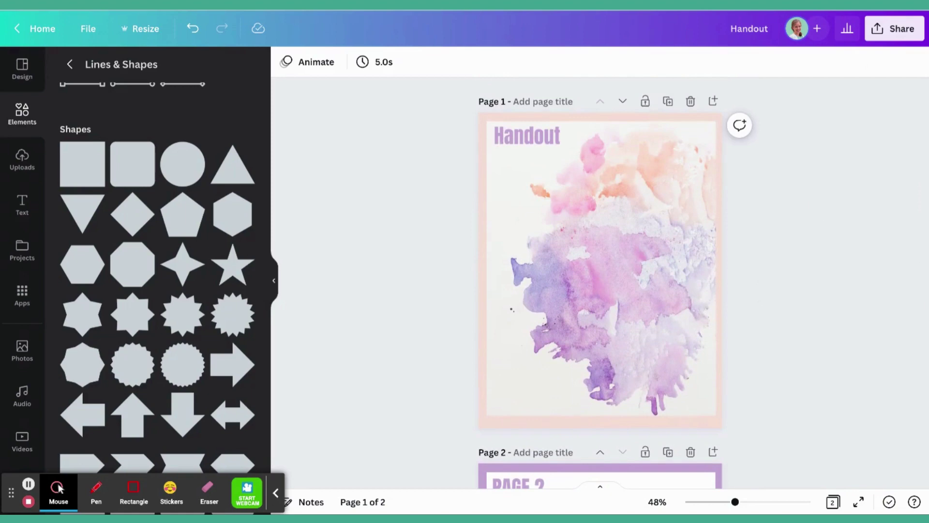
scroll(812, 193, "down", 7)
scroll(703, 282, "down", 1)
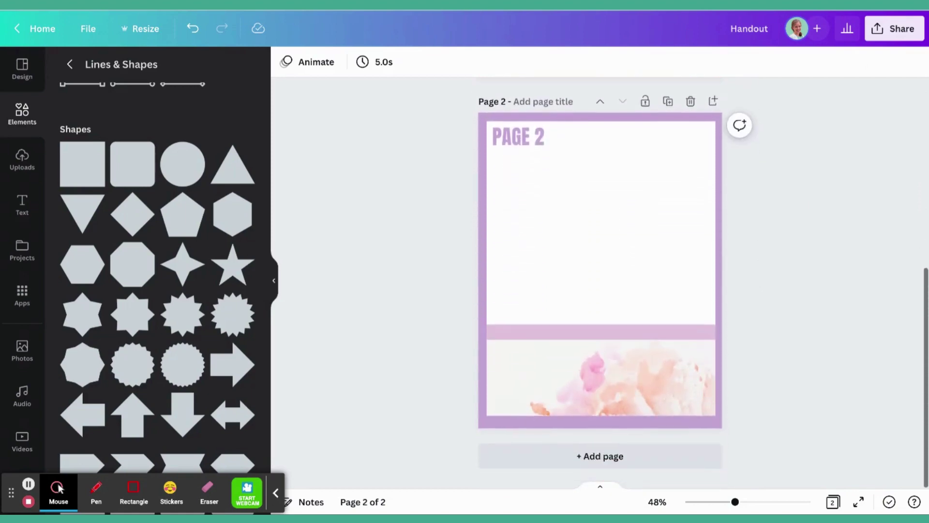
scroll(600, 271, "up", 8)
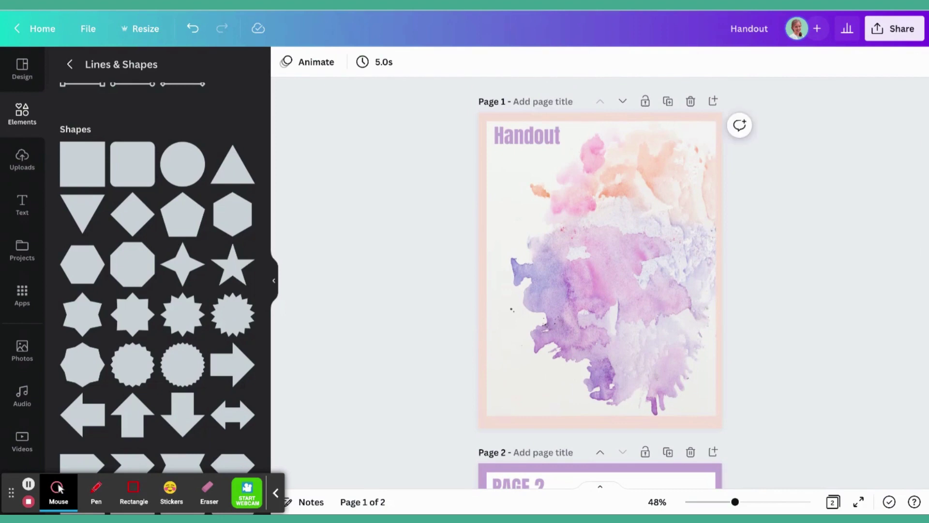
scroll(600, 271, "down", 8)
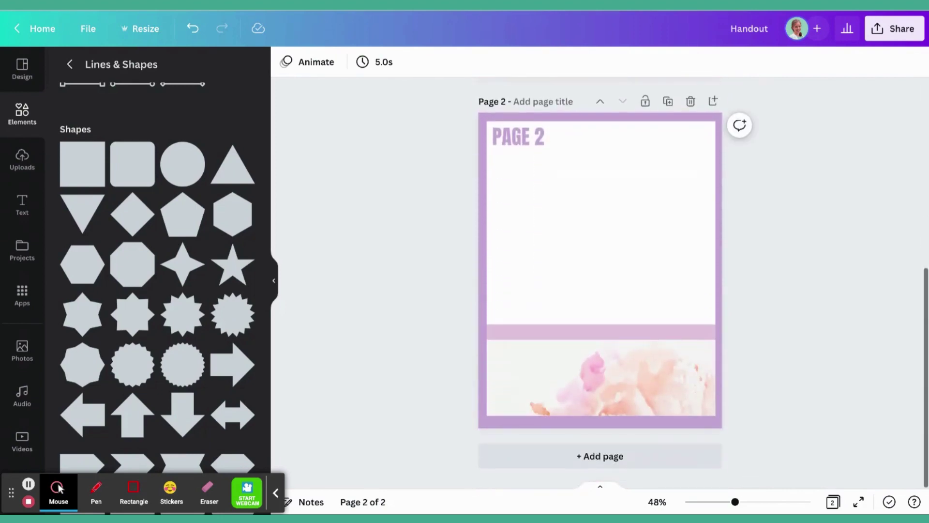
left_click(182, 164)
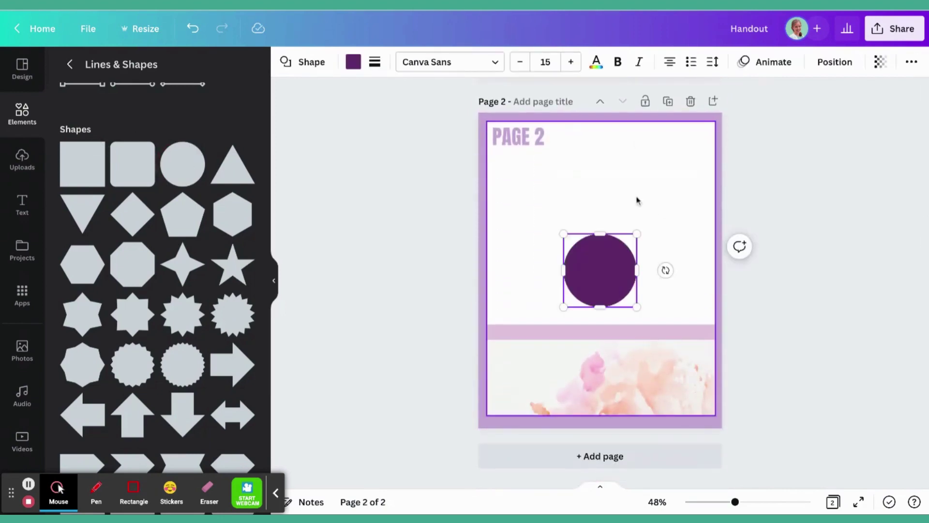
left_click_drag(564, 234, 527, 228)
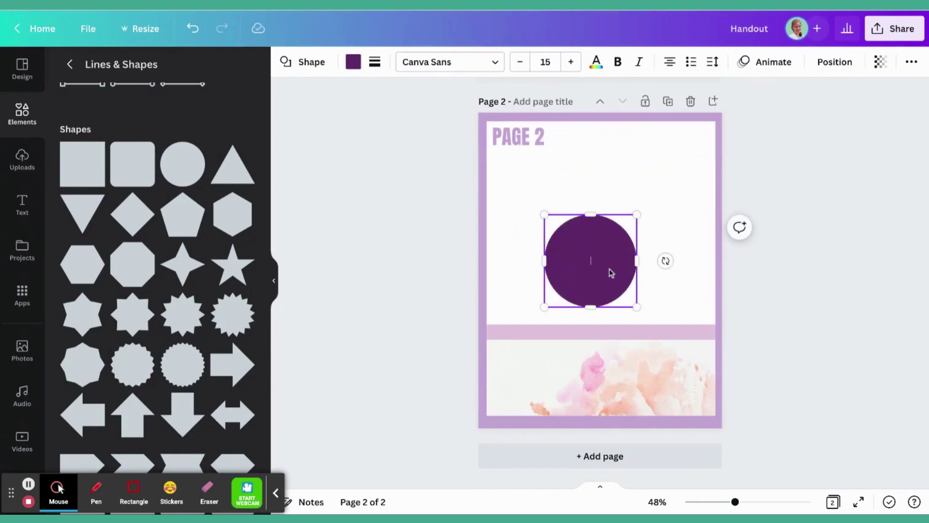
left_click_drag(591, 260, 560, 165)
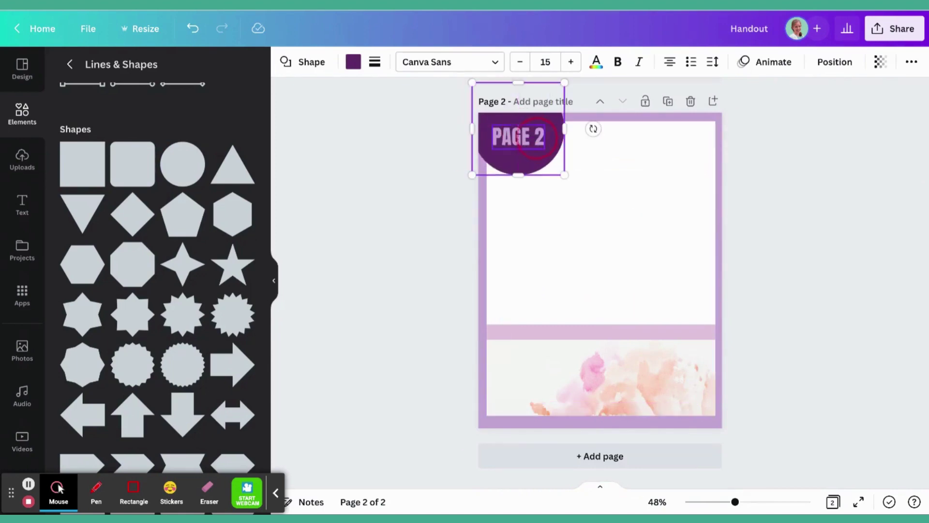
Step: Colour the circle light pink from the Photo colors
left_click(353, 61)
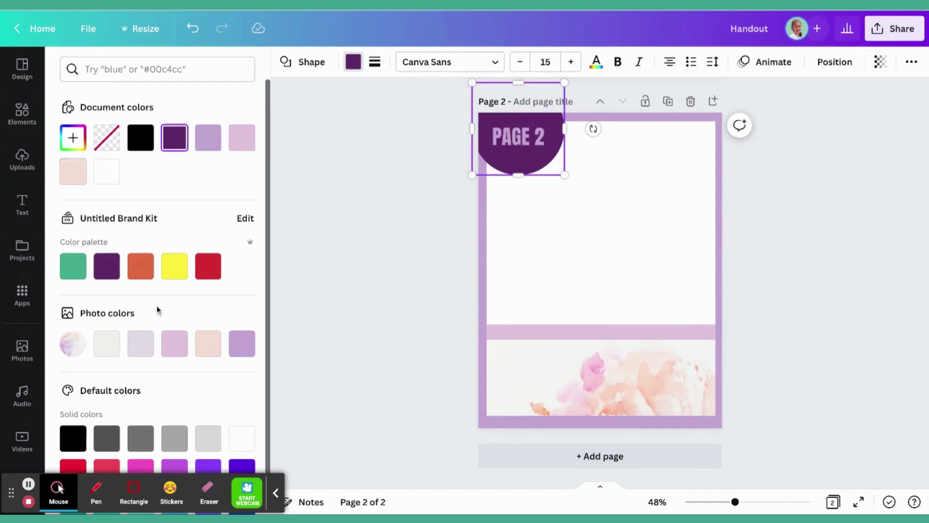
left_click(208, 344)
key("Escape")
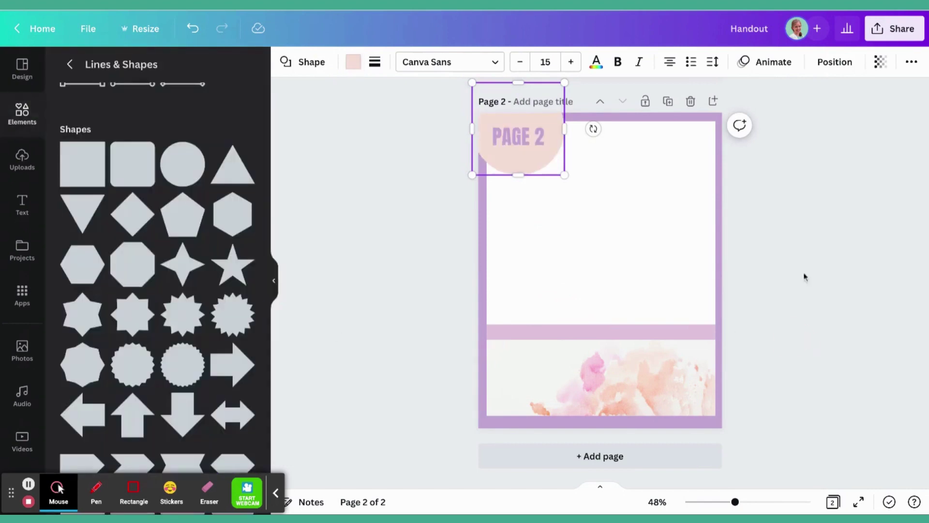
left_click(827, 181)
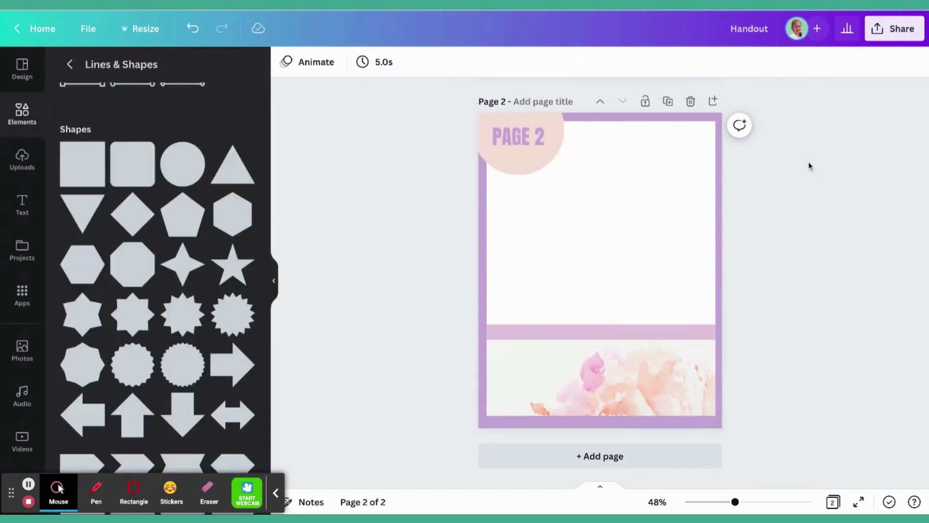
Step: Scroll between page 1 and page 2 to review both, ending on the Handout cover
scroll(810, 166, "up", 6)
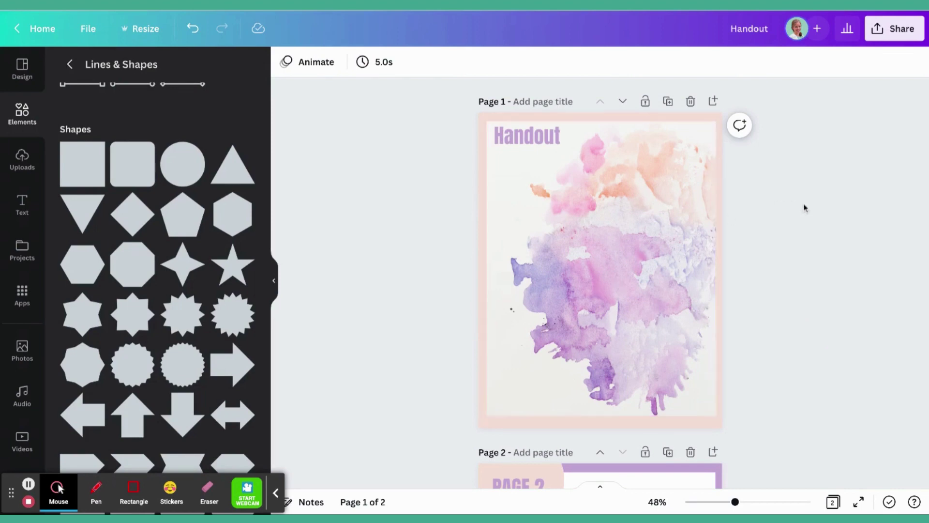
scroll(805, 268, "down", 3)
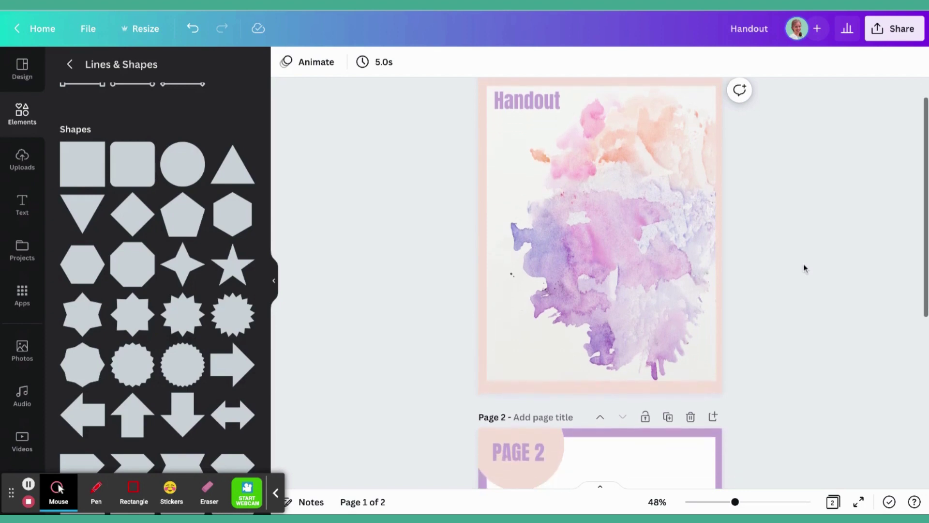
scroll(805, 268, "up", 3)
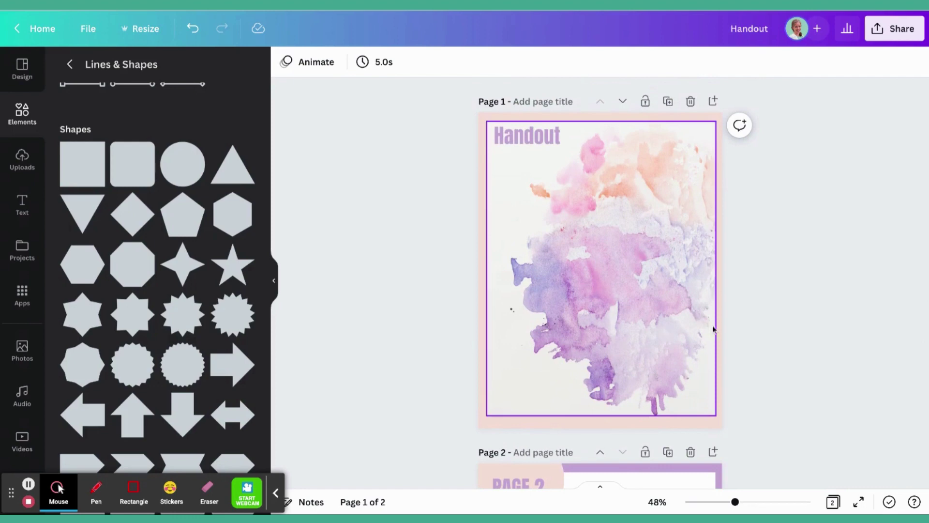
scroll(791, 338, "down", 3)
scroll(791, 337, "down", 6)
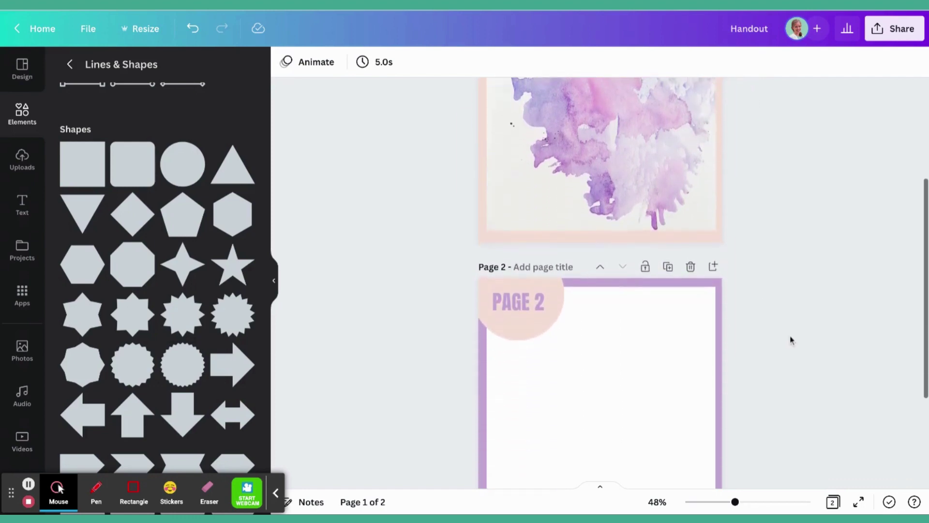
scroll(790, 338, "up", 6)
scroll(756, 228, "up", 4)
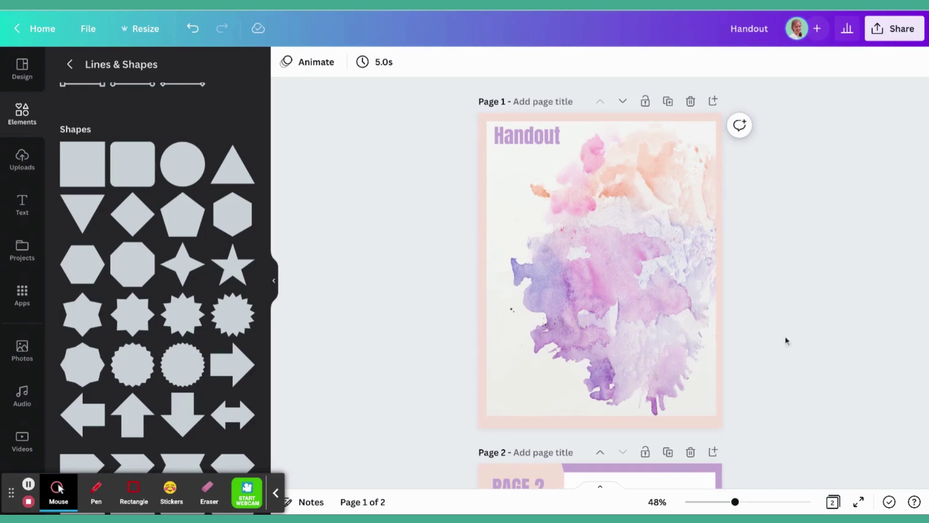
scroll(789, 354, "down", 6)
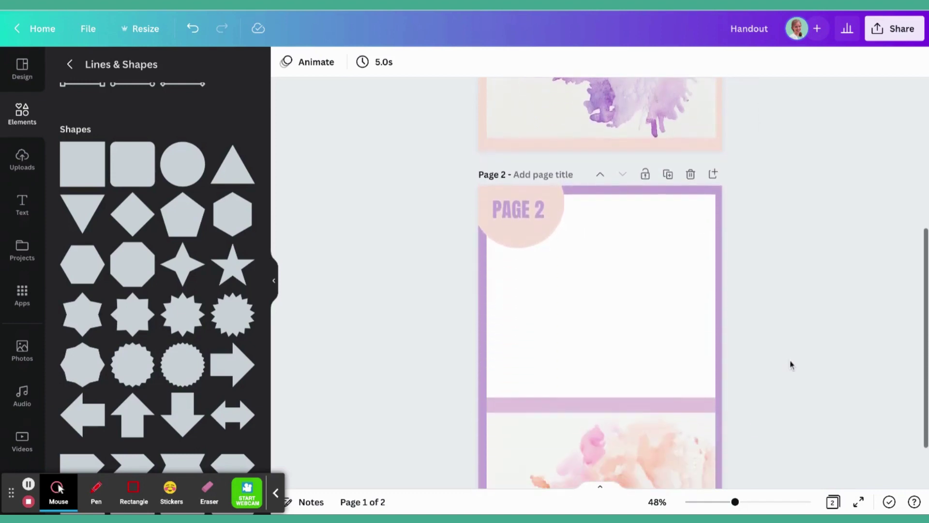
scroll(792, 365, "down", 2)
scroll(792, 365, "up", 1)
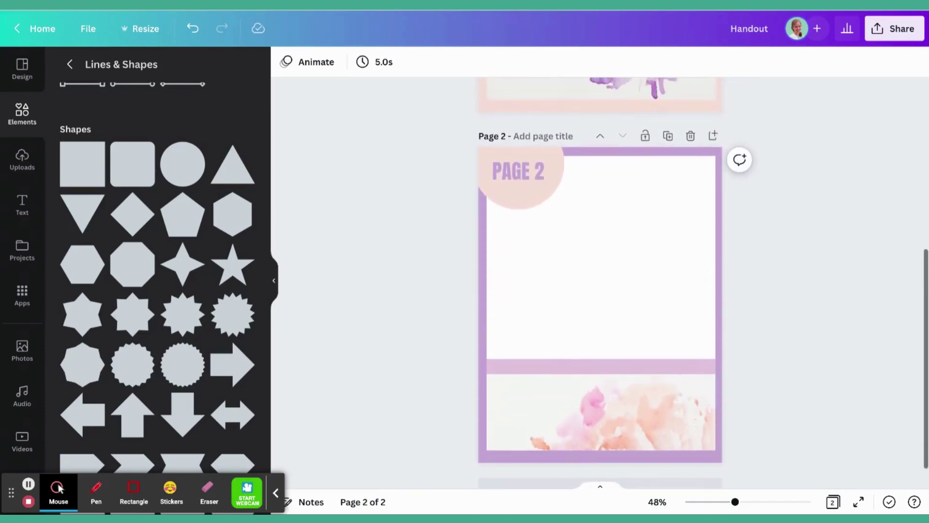
scroll(600, 283, "up", 5)
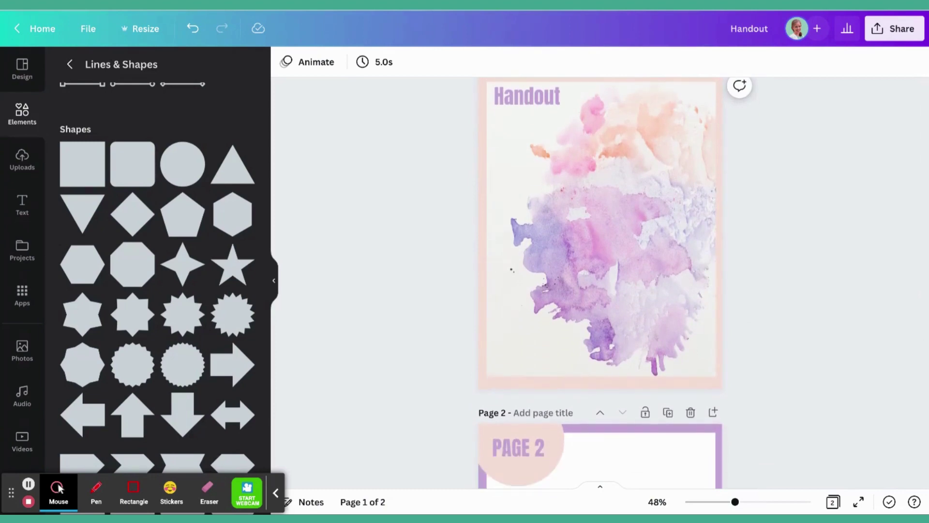
scroll(703, 281, "down", 1)
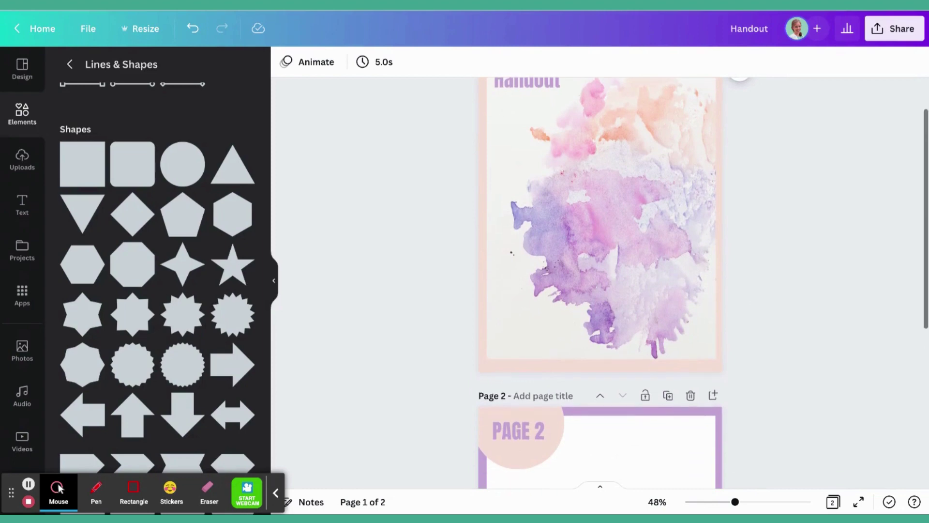
scroll(600, 283, "up", 3)
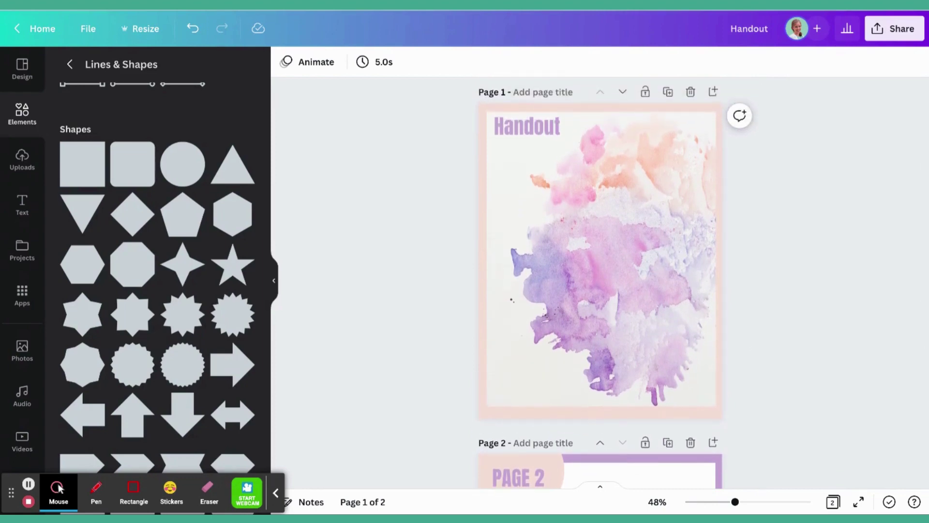